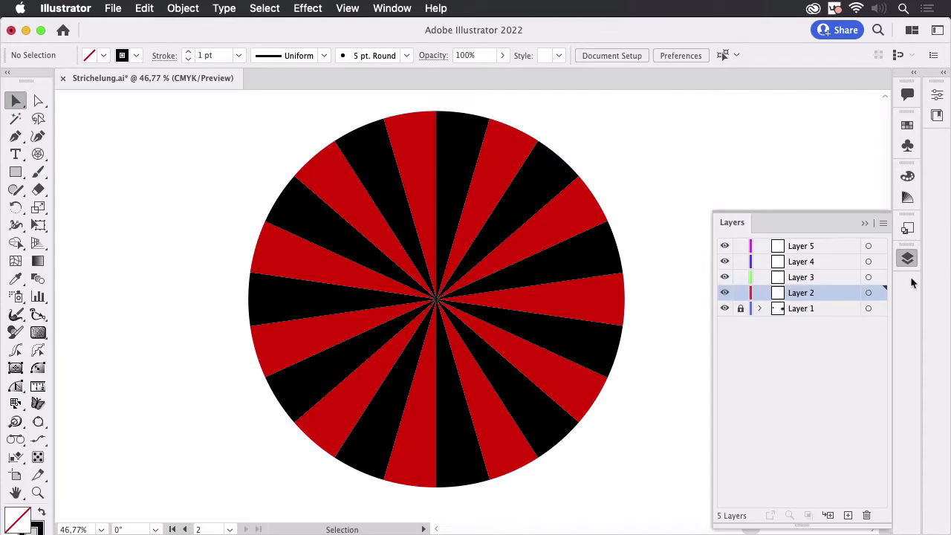
Hide Layer 1 to get an empty canvas and activate the Polar Grid tool.
{"action": "left_click", "coordinate": [724, 308]}
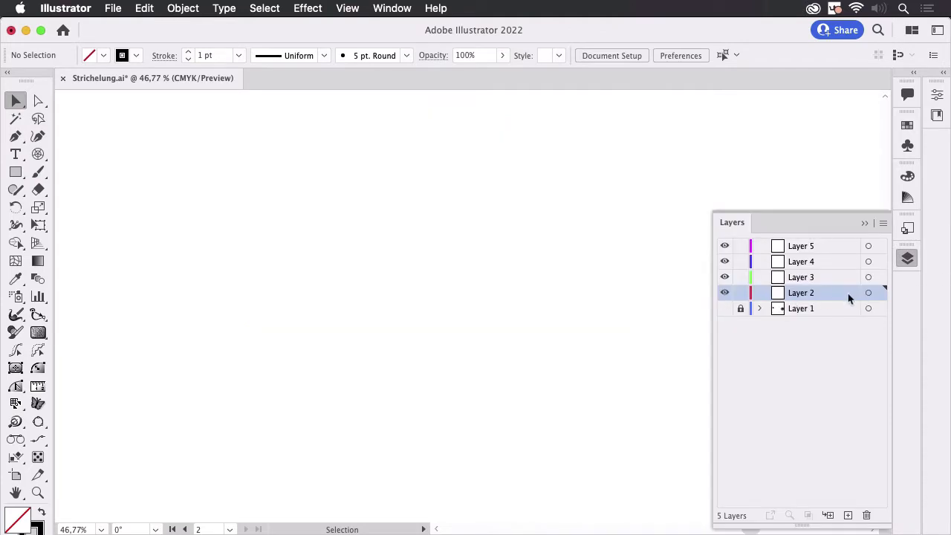
{"action": "left_click", "coordinate": [863, 223]}
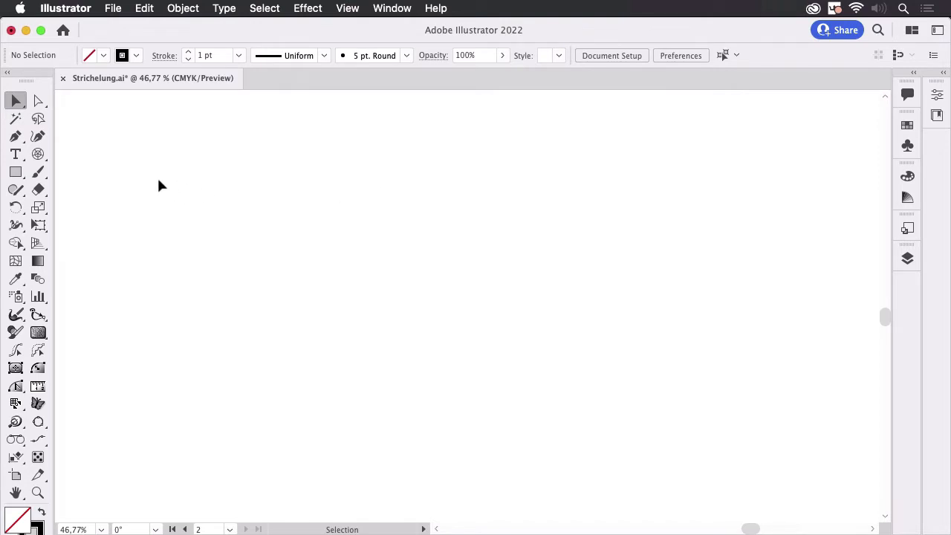
{"action": "left_click", "coordinate": [38, 154]}
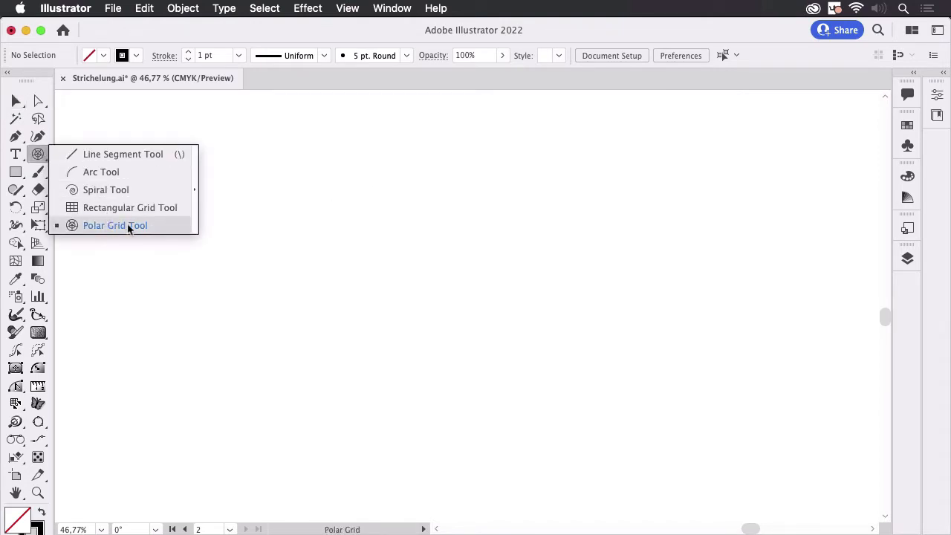
{"action": "left_click", "coordinate": [138, 225]}
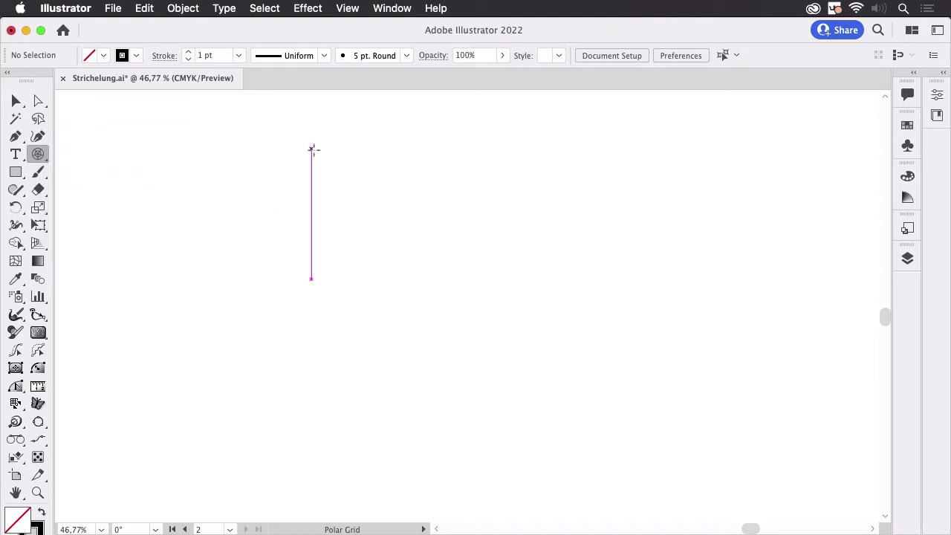
{"action": "left_click_drag", "start_coordinate": [311, 147], "coordinate": [609, 436]}
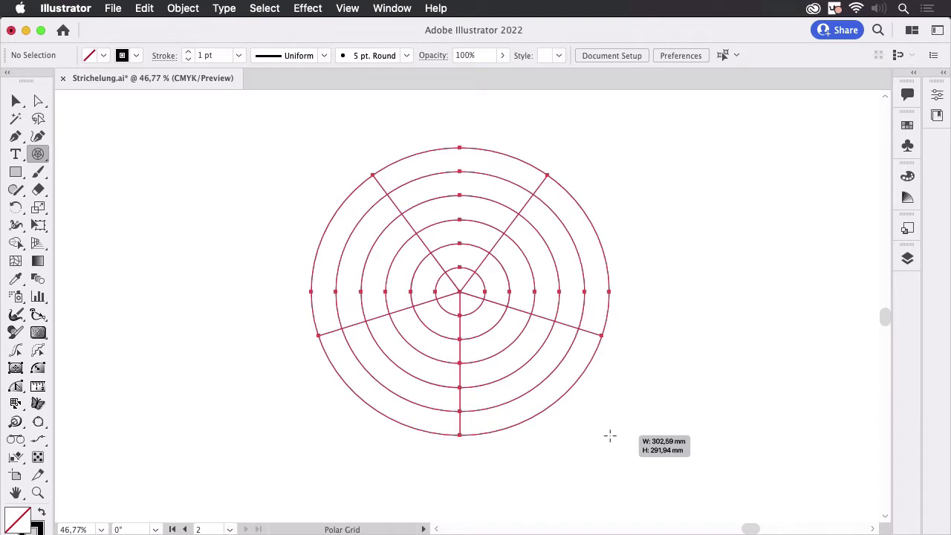
{"action": "key", "text": "shift"}
{"action": "left_click_drag", "start_coordinate": [609, 436], "coordinate": [610, 436]}
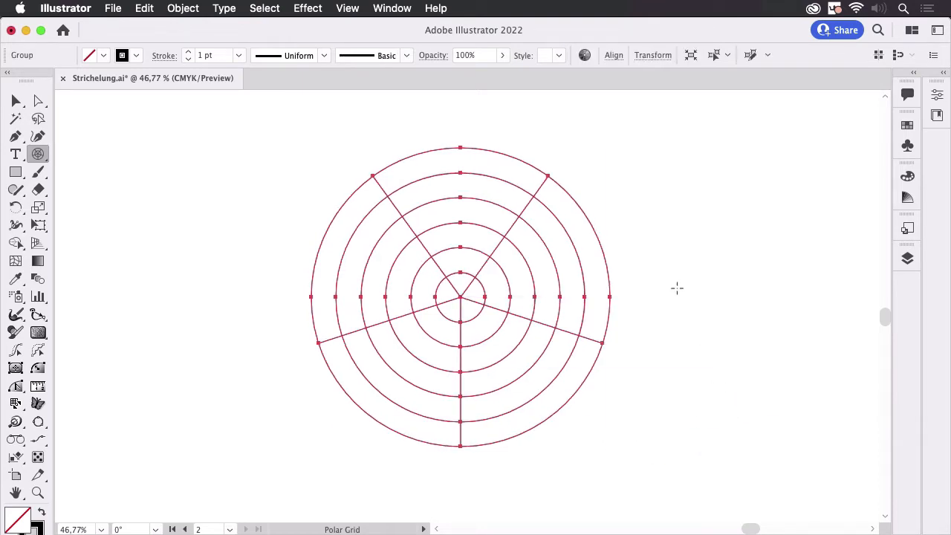
{"action": "key", "text": "Delete"}
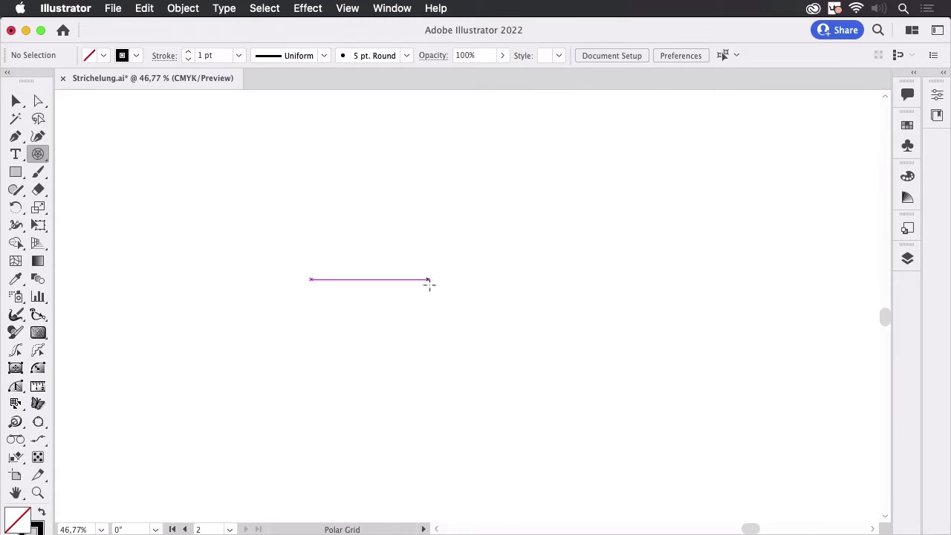
Create a 303.348 mm polar grid with 0 concentric dividers and 12 radial dividers.
{"action": "left_click", "coordinate": [436, 287]}
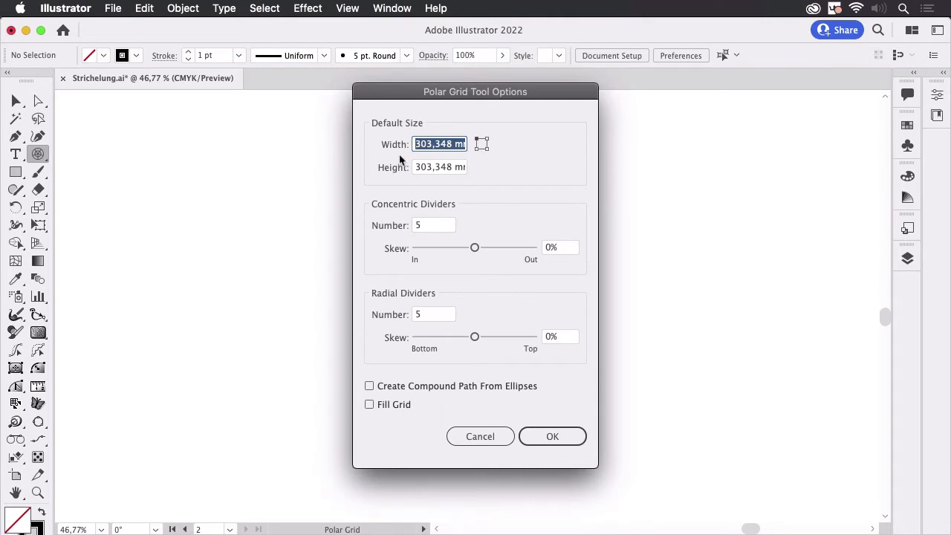
{"action": "left_click", "coordinate": [430, 224]}
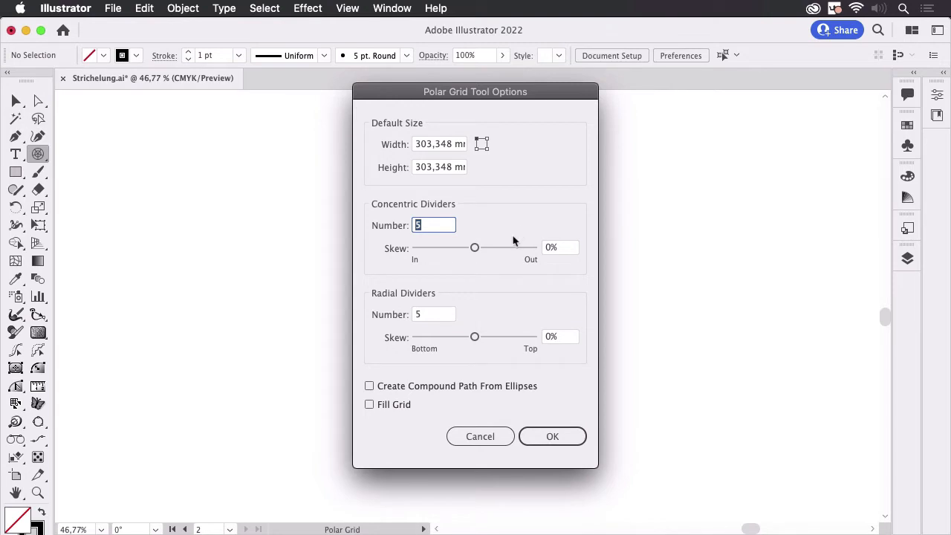
{"action": "type", "text": "0"}
{"action": "key", "text": "Tab"}
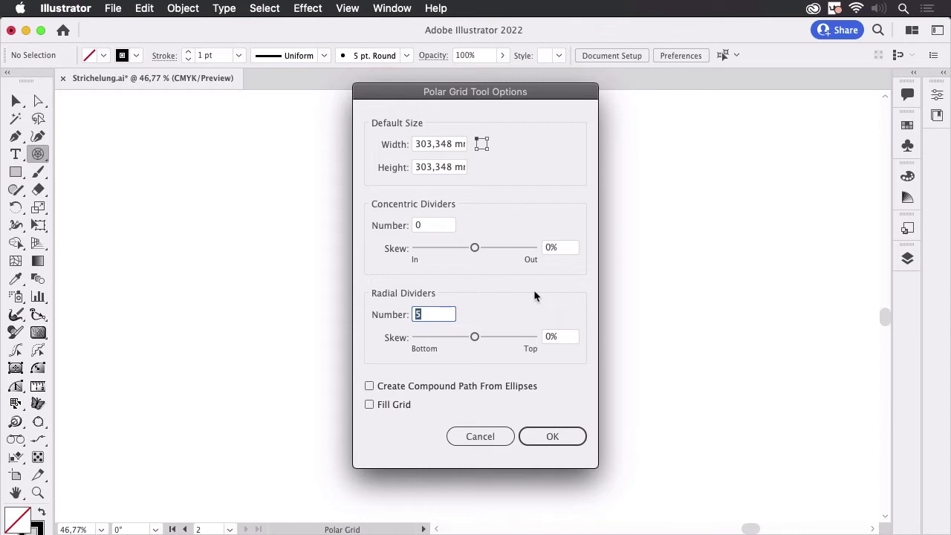
{"action": "type", "text": "12"}
{"action": "key", "text": "Return"}
Move the polar grid to the middle of the visible canvas and set its stroke to none.
{"action": "left_click", "coordinate": [18, 102]}
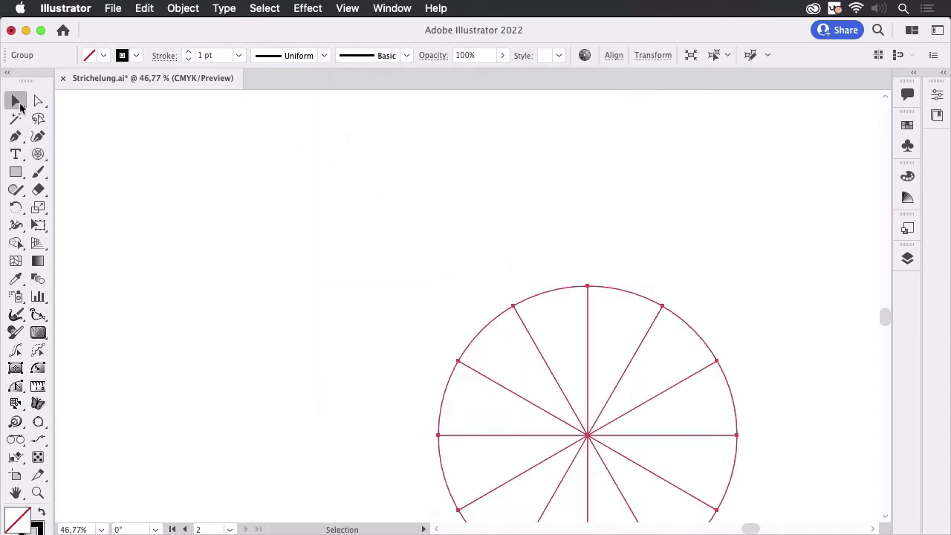
{"action": "left_click_drag", "start_coordinate": [587, 435], "coordinate": [454, 294]}
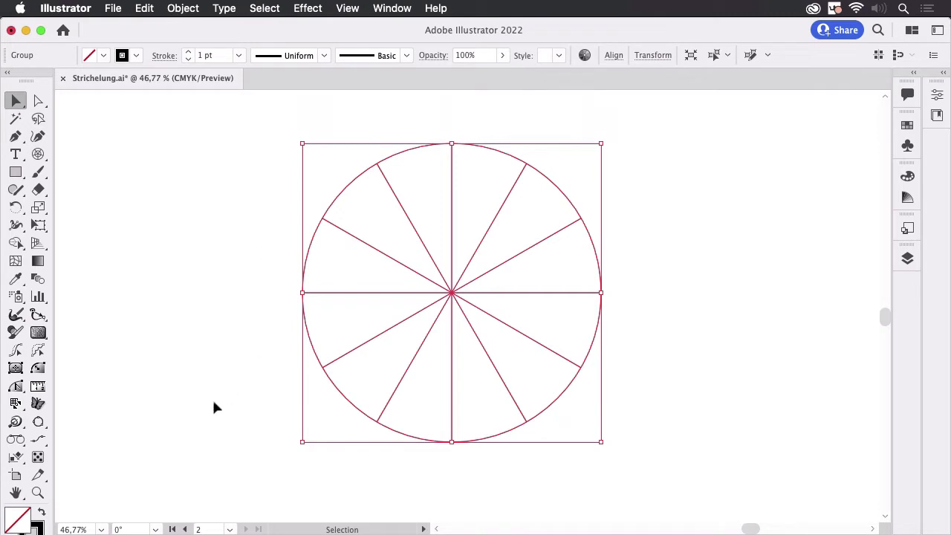
{"action": "left_click", "coordinate": [137, 57]}
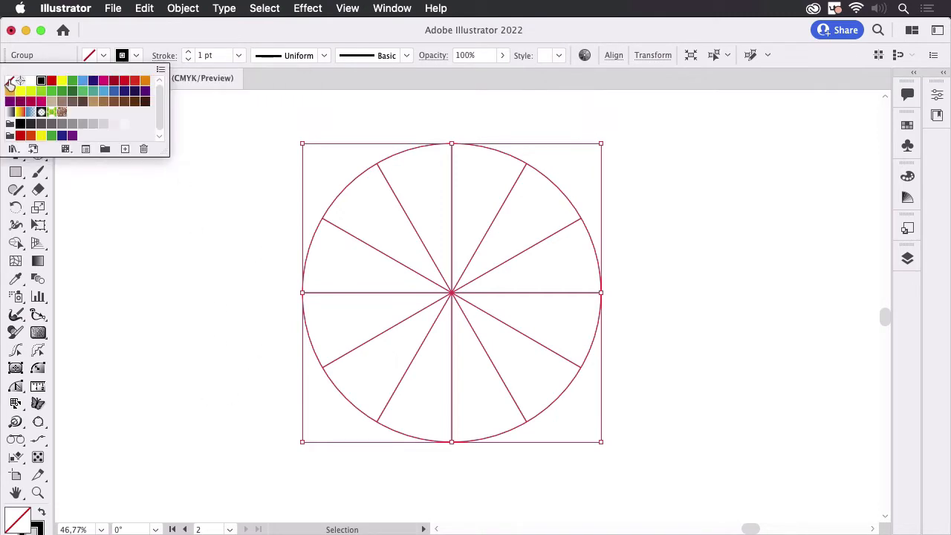
{"action": "left_click", "coordinate": [9, 83]}
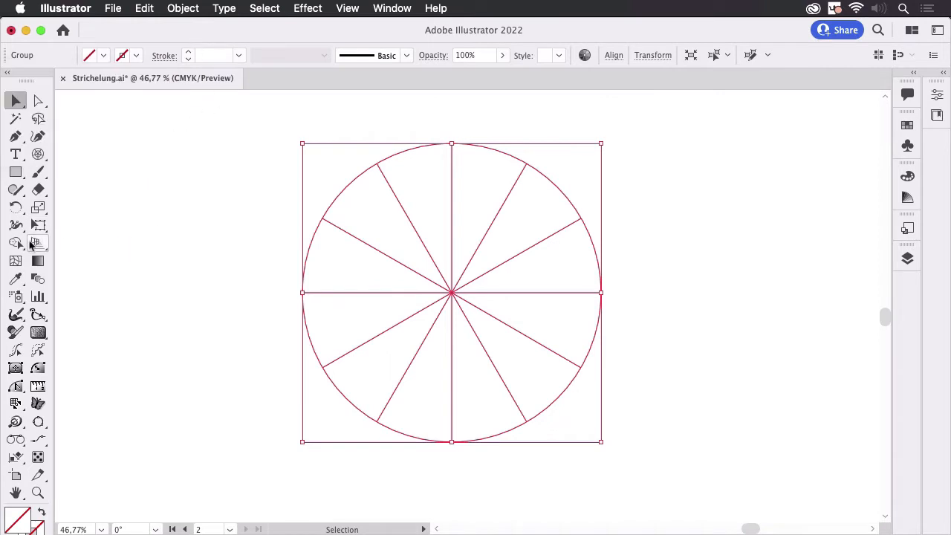
Turn the grid into a Live Paint group with the Live Paint Bucket and fill every second segment black.
{"action": "left_click_drag", "start_coordinate": [16, 243], "coordinate": [87, 265]}
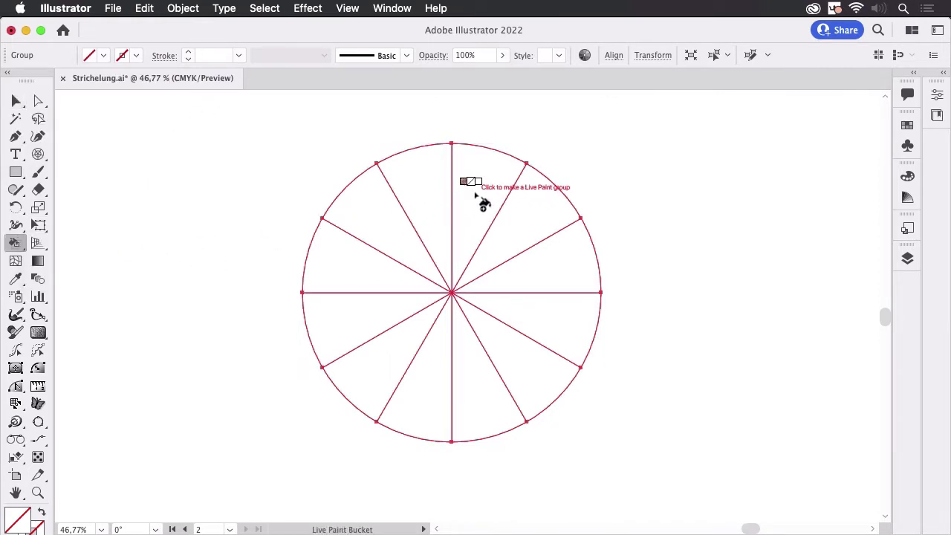
{"action": "key", "text": "Right"}
{"action": "key", "text": "Right"}
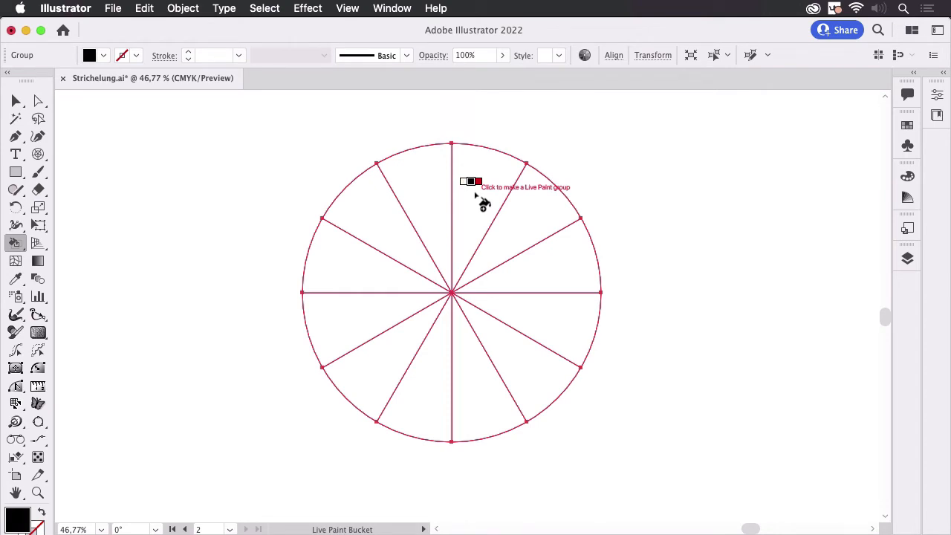
{"action": "left_click", "coordinate": [475, 195]}
{"action": "left_click", "coordinate": [557, 272]}
{"action": "left_click", "coordinate": [537, 355]}
{"action": "left_click", "coordinate": [437, 373]}
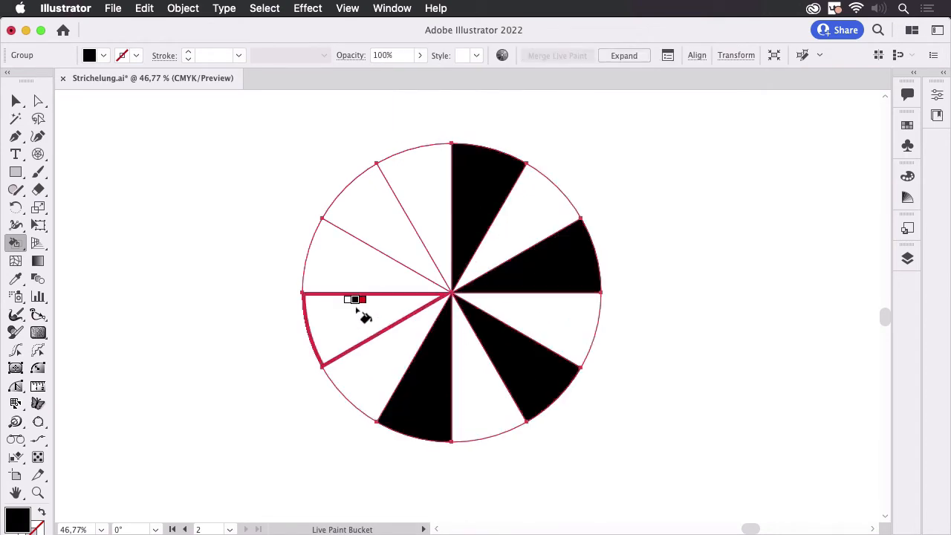
{"action": "left_click", "coordinate": [356, 311]}
{"action": "left_click", "coordinate": [371, 219]}
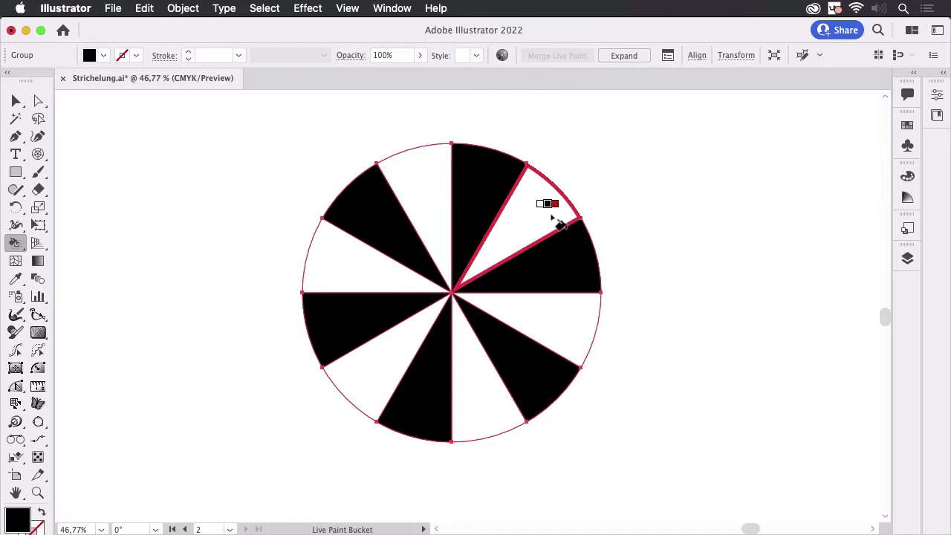
Fill all remaining empty segments of the Live Paint circle with the red swatch at once.
{"action": "key", "text": "Right"}
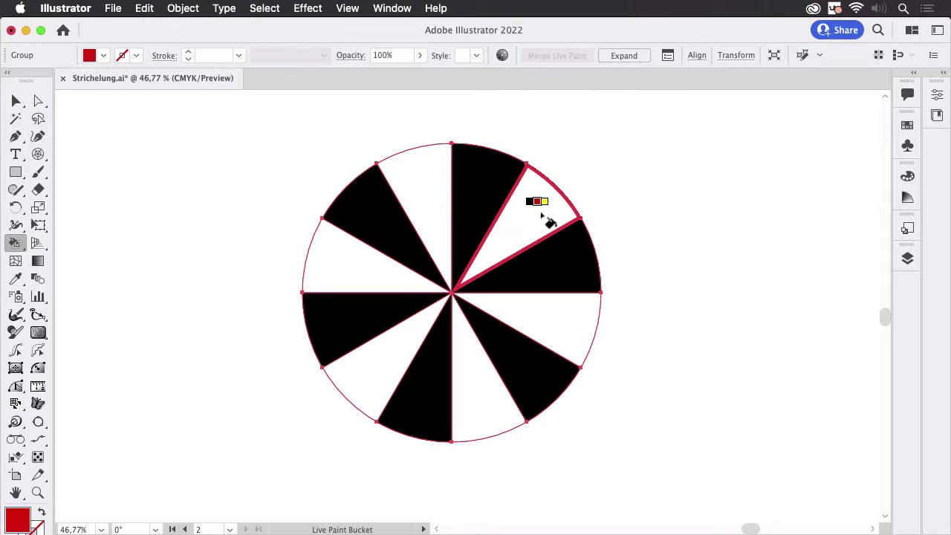
{"action": "triple_click", "coordinate": [542, 217]}
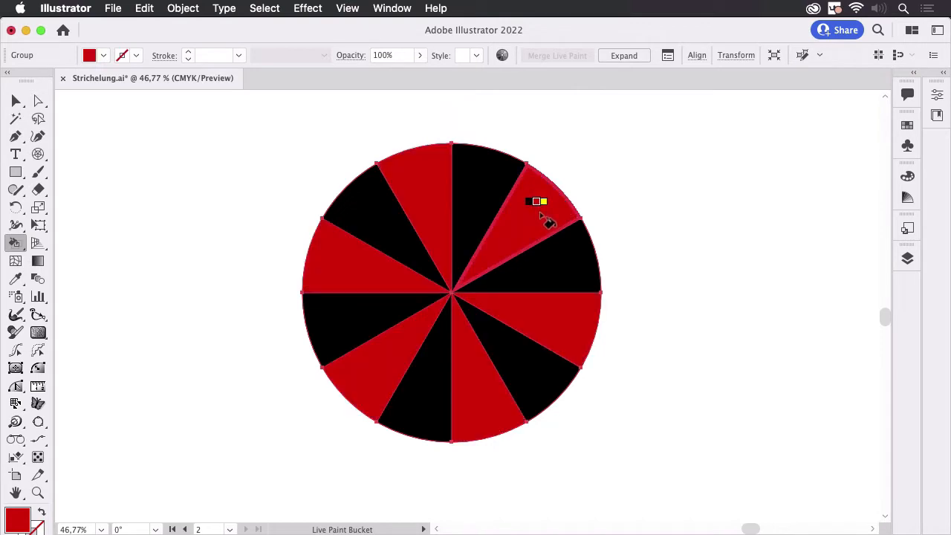
{"action": "left_click", "coordinate": [15, 100]}
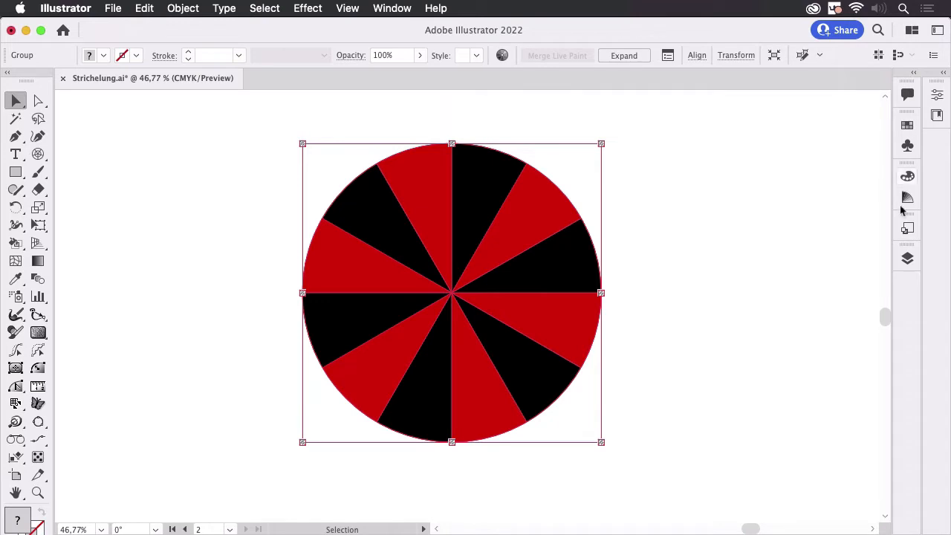
Hide Layer 2 with the finished wheel and make Layer 3 the active layer.
{"action": "left_click", "coordinate": [907, 257]}
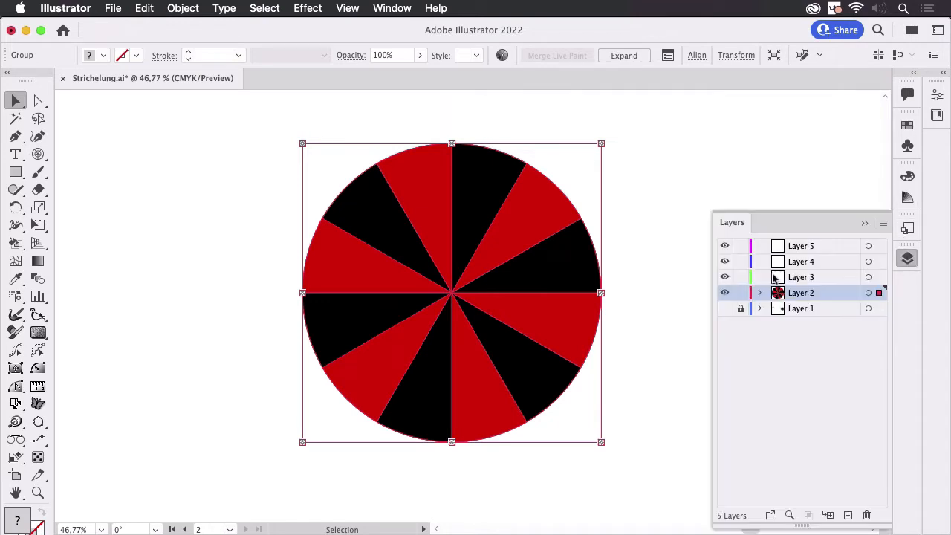
{"action": "left_click", "coordinate": [724, 293]}
{"action": "left_click", "coordinate": [846, 276]}
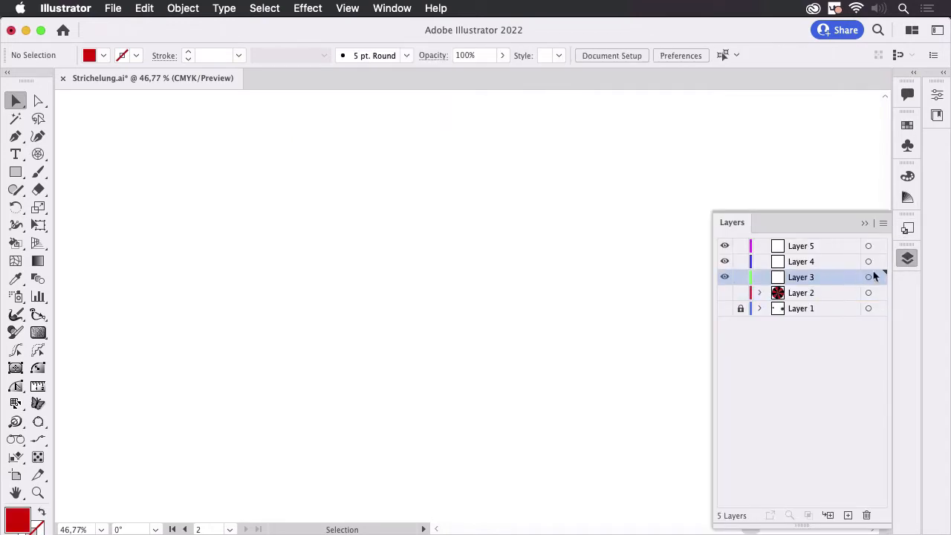
{"action": "left_click", "coordinate": [865, 223]}
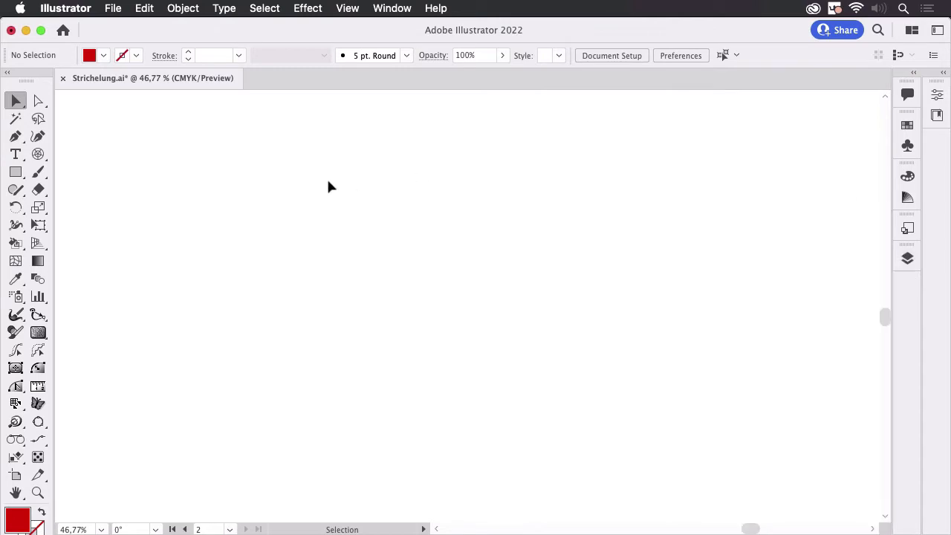
Create a circle with the Ellipse tool, 120 mm wide and 120 mm high.
{"action": "left_click", "coordinate": [36, 157]}
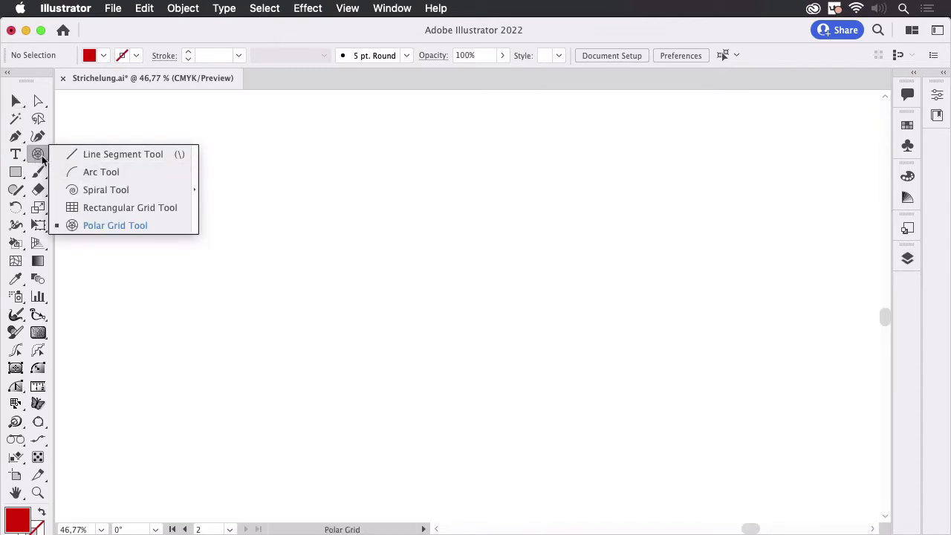
{"action": "left_click", "coordinate": [20, 175]}
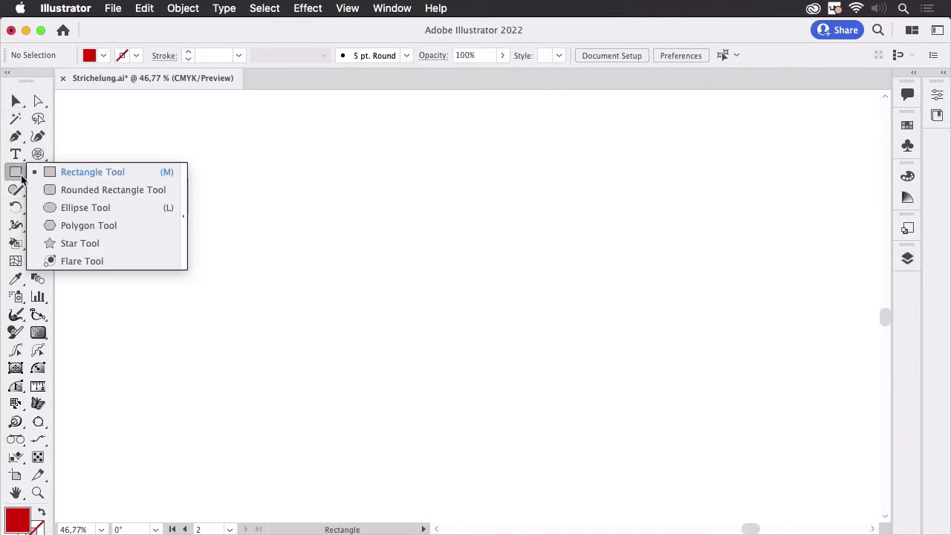
{"action": "left_click", "coordinate": [91, 211]}
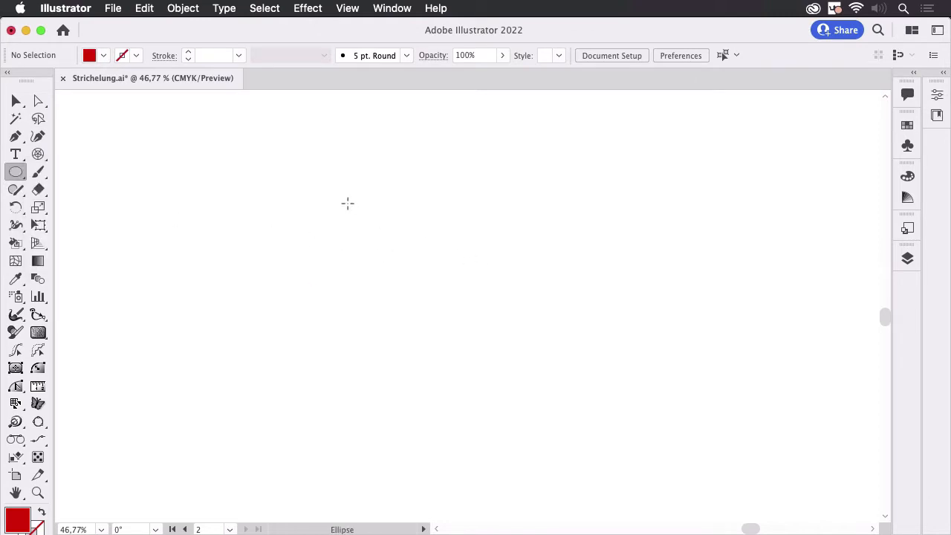
{"action": "left_click", "coordinate": [391, 250]}
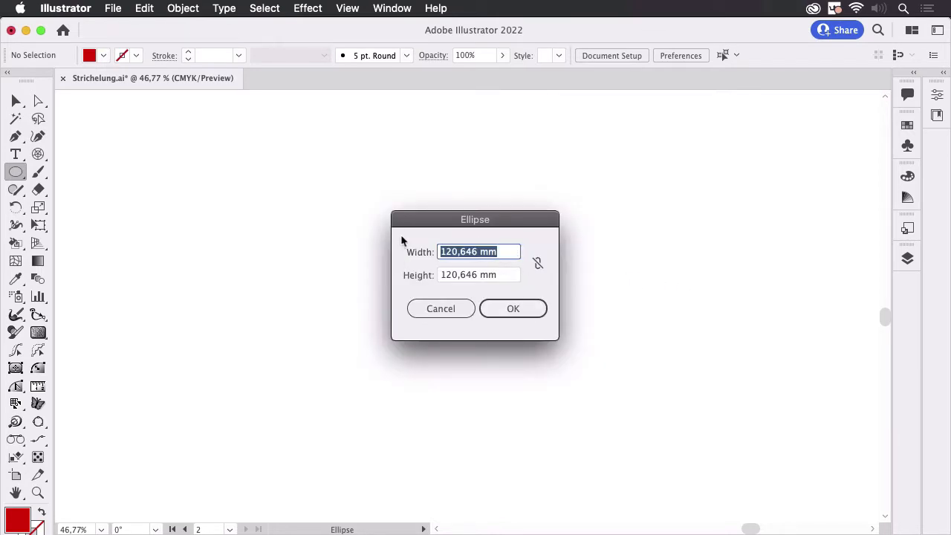
{"action": "type", "text": "120"}
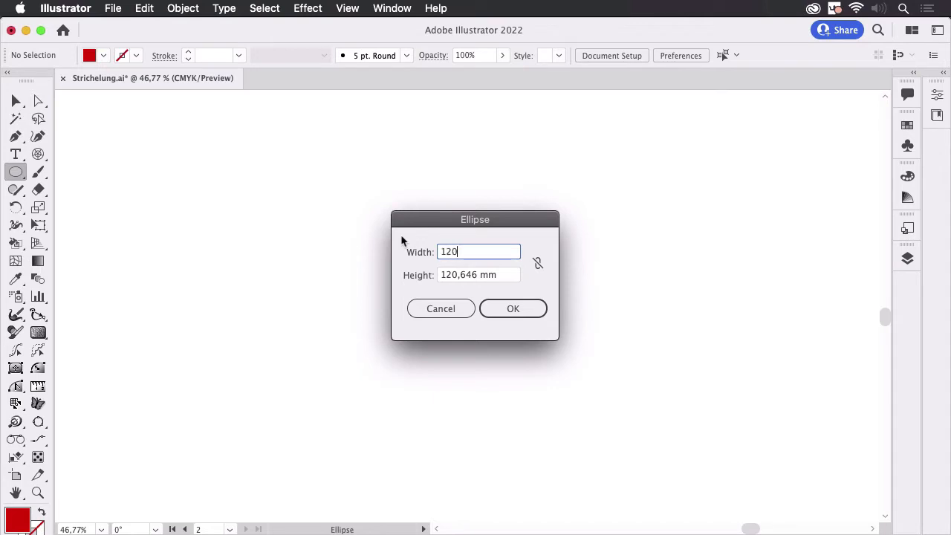
{"action": "key", "text": "Tab"}
{"action": "type", "text": "120"}
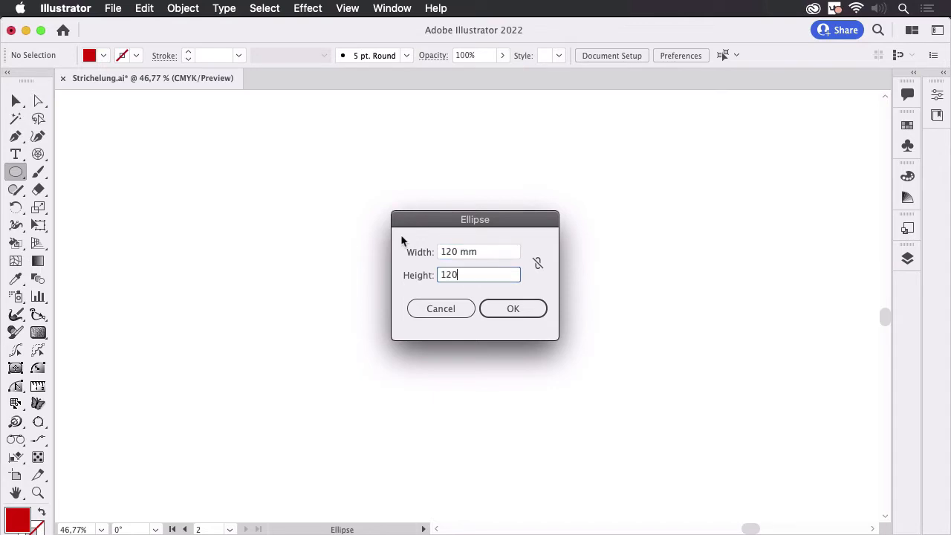
{"action": "left_click", "coordinate": [519, 308]}
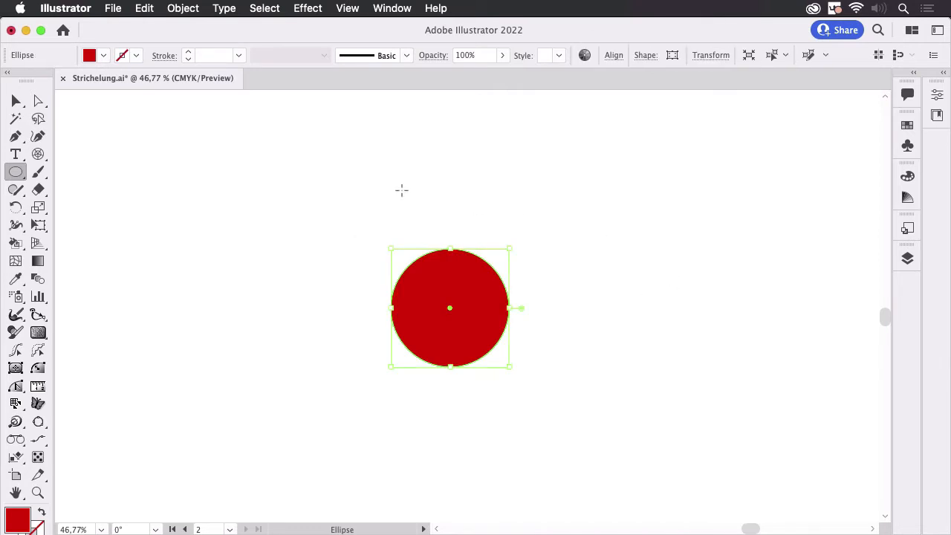
Swap the circle's red fill with its stroke and set the stroke weight to 120 mm.
{"action": "left_click", "coordinate": [17, 100]}
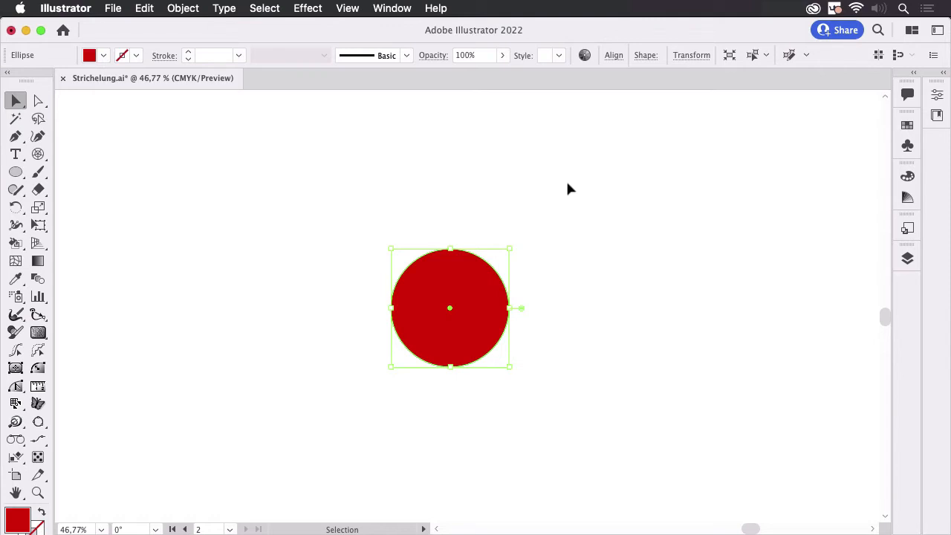
{"action": "key", "text": "shift+x"}
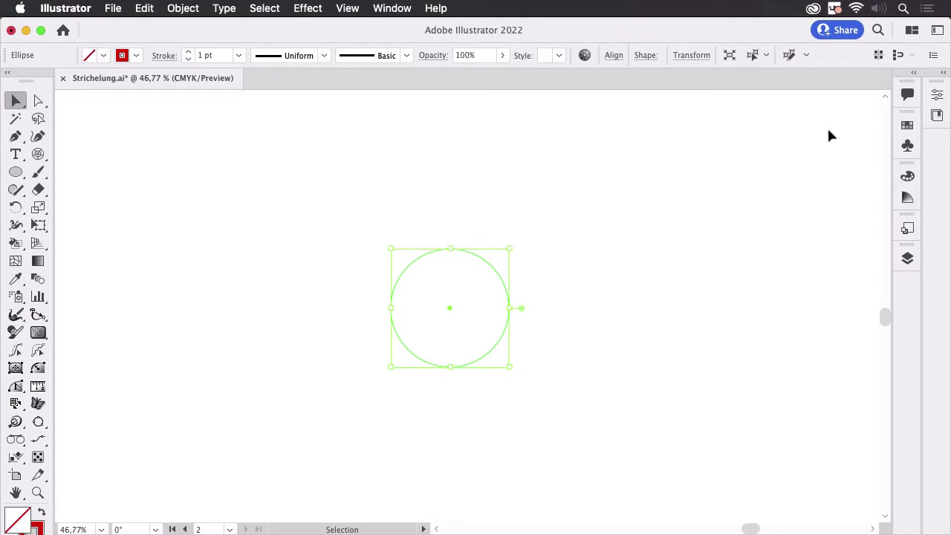
{"action": "left_click", "coordinate": [164, 57]}
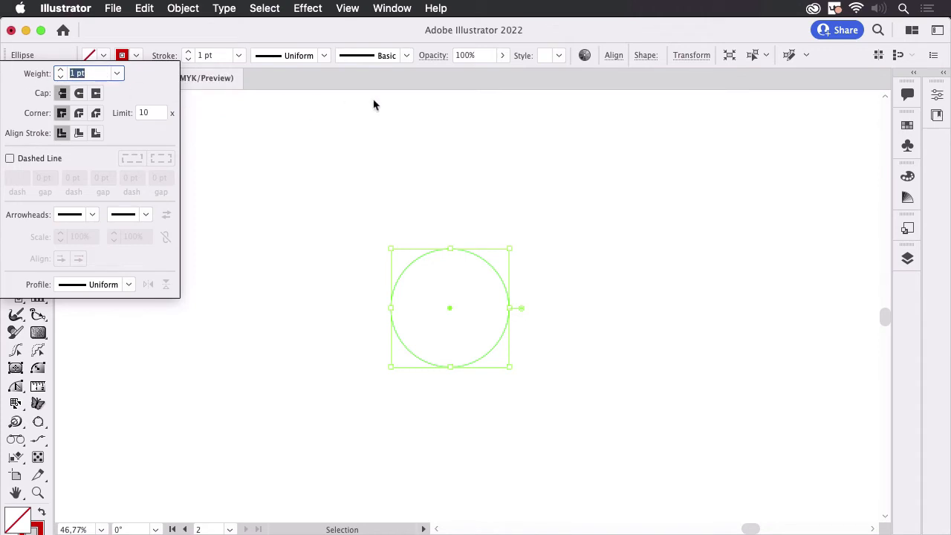
{"action": "type", "text": "120mm"}
{"action": "key", "text": "Return"}
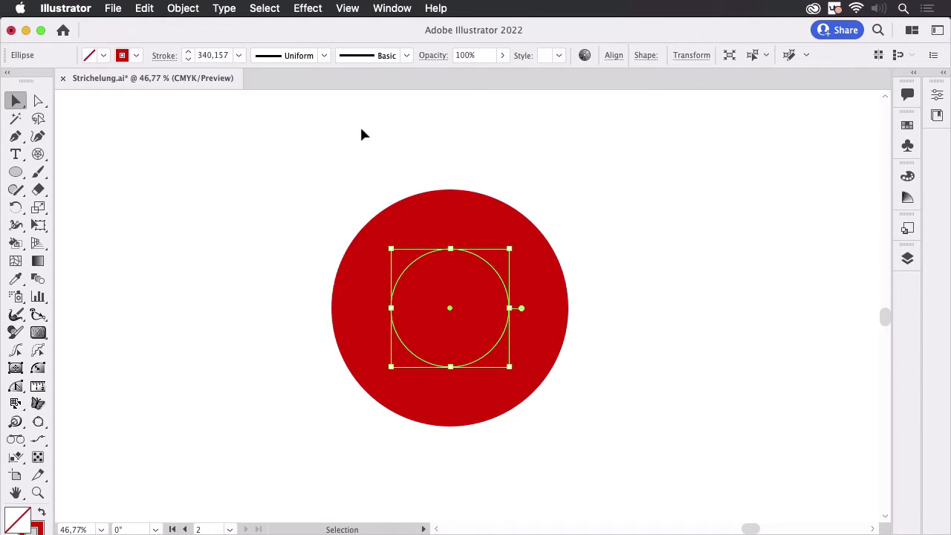
Make the circle's stroke a dashed line with a 12 pt dash, with dashes aligned to corners and path ends.
{"action": "left_click", "coordinate": [161, 56]}
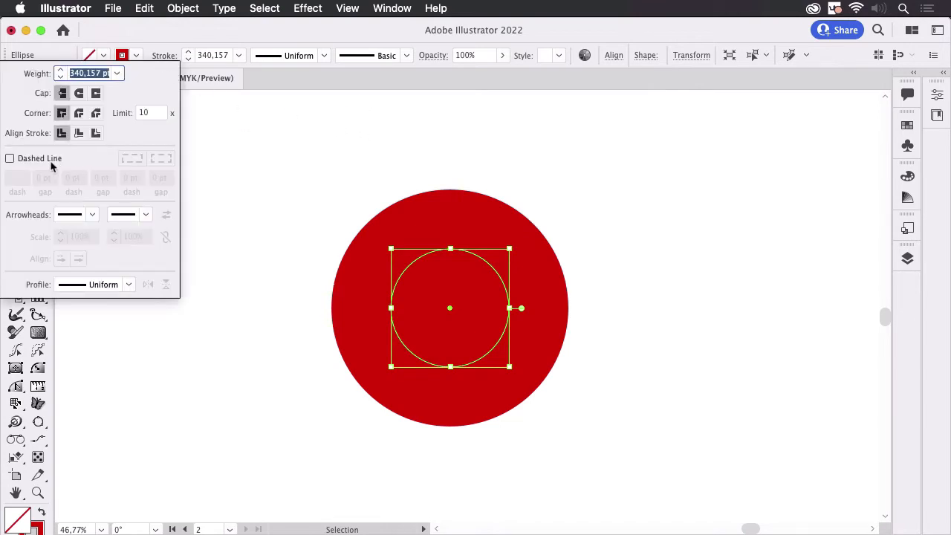
{"action": "left_click", "coordinate": [52, 164]}
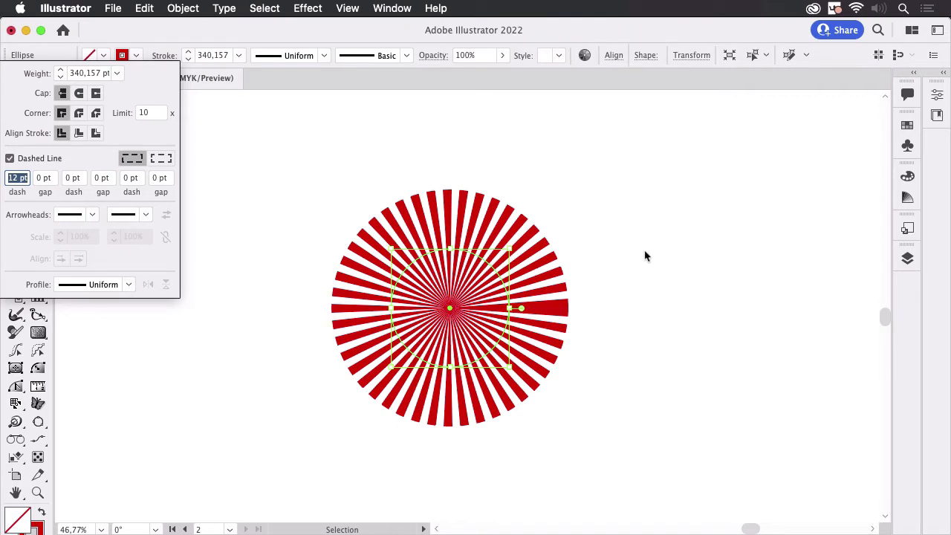
{"action": "left_click", "coordinate": [161, 158]}
{"action": "left_click", "coordinate": [444, 291]}
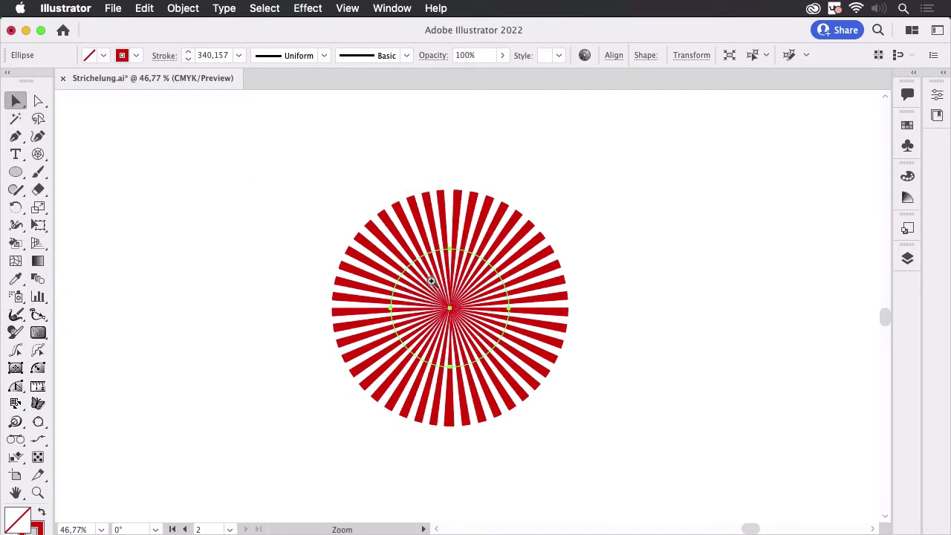
{"action": "left_click_drag", "start_coordinate": [432, 280], "coordinate": [667, 372]}
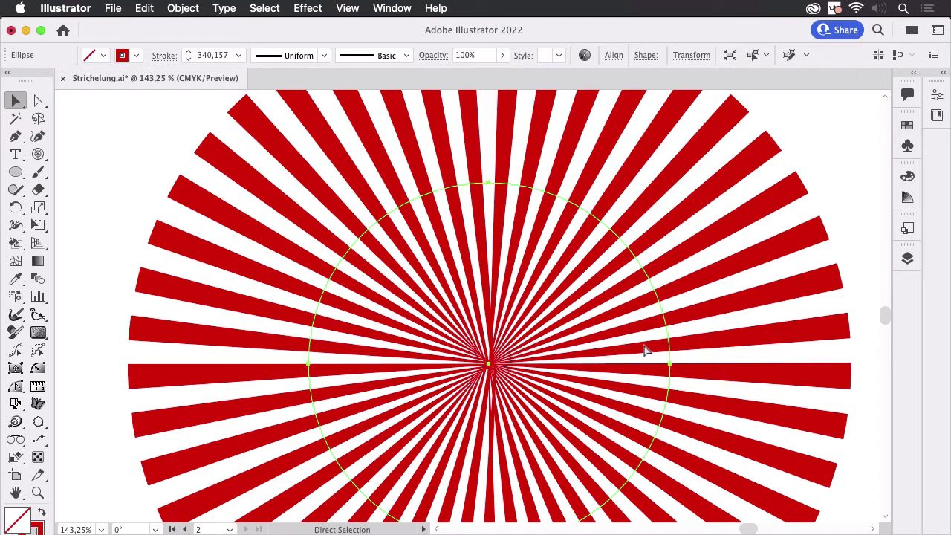
{"action": "left_click_drag", "start_coordinate": [640, 330], "coordinate": [513, 383]}
{"action": "left_click_drag", "start_coordinate": [610, 358], "coordinate": [508, 317]}
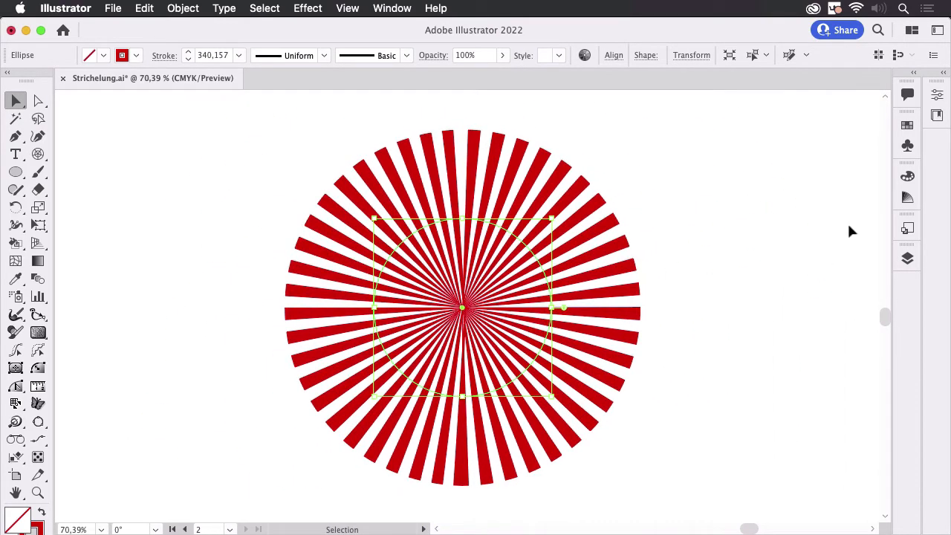
Hide Layer 3 with the dashed circle and make Layer 4 the active layer.
{"action": "left_click", "coordinate": [907, 257]}
{"action": "left_click", "coordinate": [724, 276]}
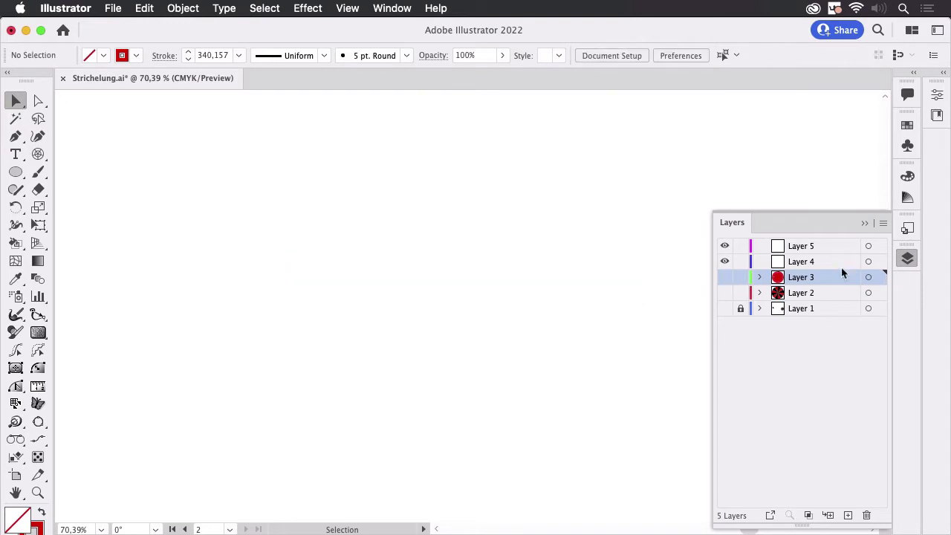
{"action": "left_click", "coordinate": [844, 266]}
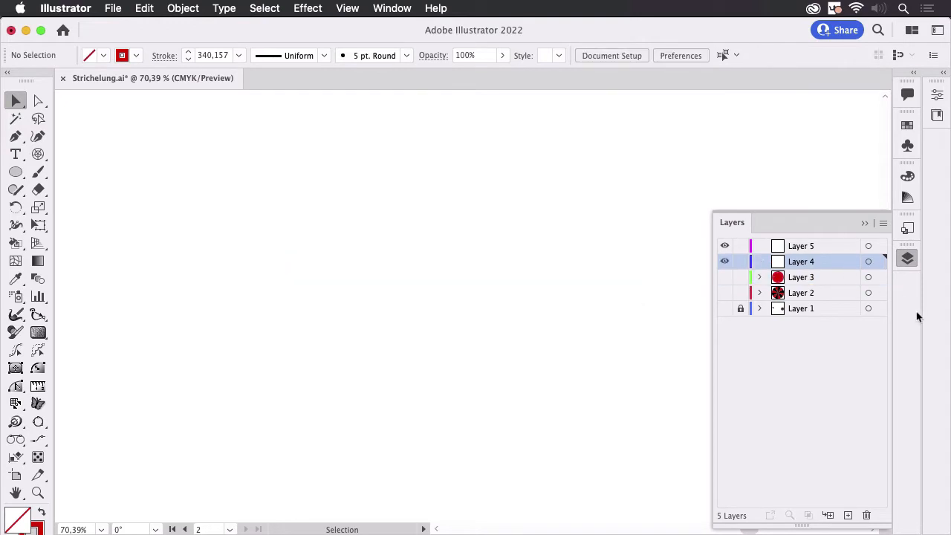
{"action": "left_click", "coordinate": [908, 259]}
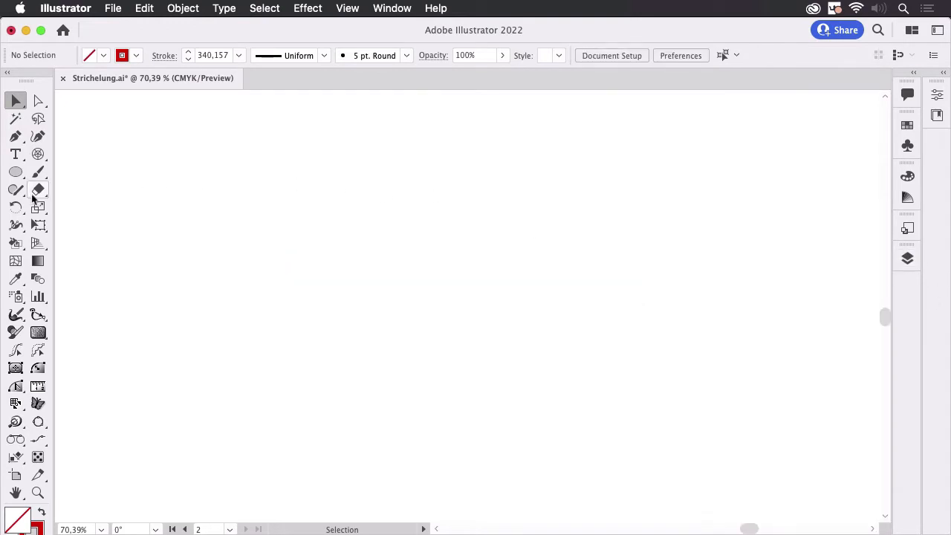
Draw a tall rectangle about 22 mm wide and 115 mm high and swap its red stroke with the empty fill.
{"action": "left_click", "coordinate": [17, 177]}
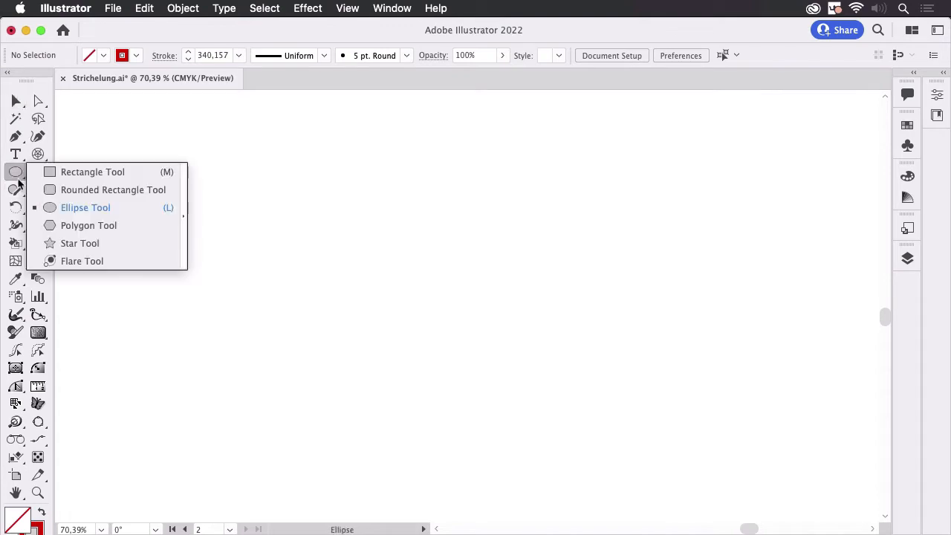
{"action": "left_click", "coordinate": [82, 174]}
{"action": "mouse_move", "coordinate": [371, 121]}
{"action": "left_mouse_down"}
{"action": "mouse_move", "coordinate": [420, 294]}
{"action": "mouse_move", "coordinate": [401, 286]}
{"action": "left_mouse_up"}
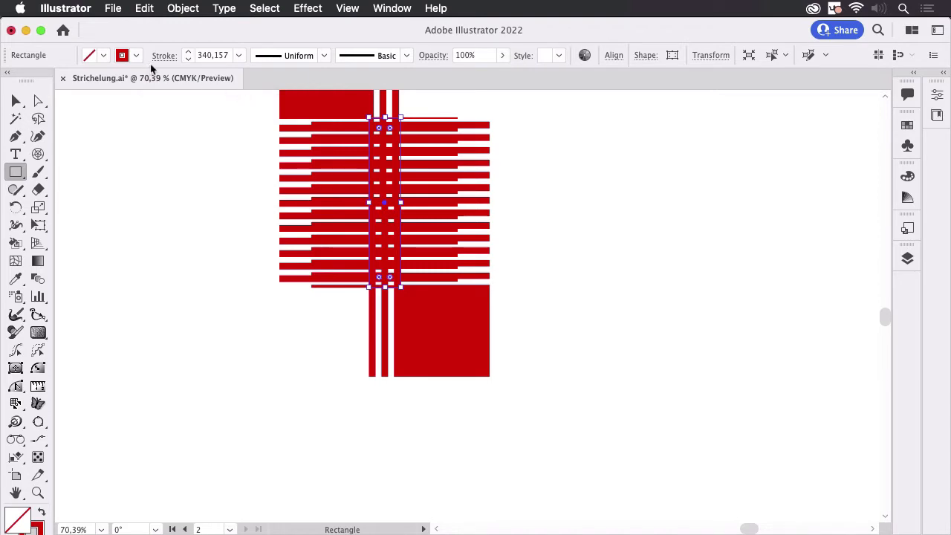
{"action": "key", "text": "shift+x"}
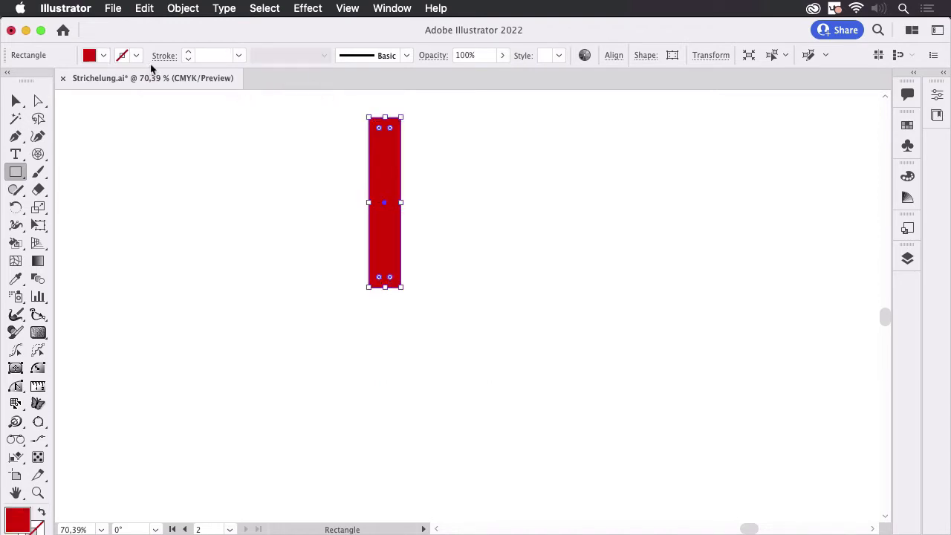
Set the rectangle's height to 90 mm.
{"action": "left_click", "coordinate": [937, 95]}
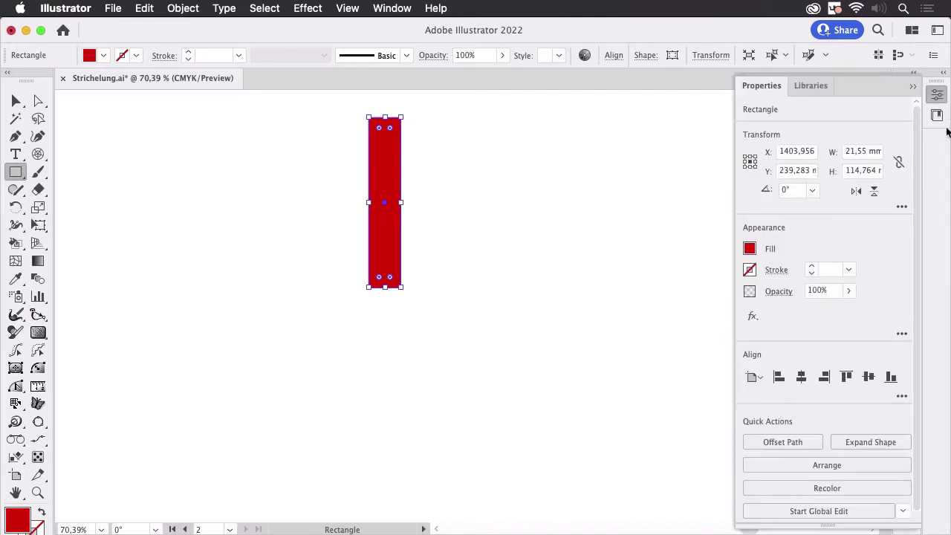
{"action": "left_click", "coordinate": [859, 173]}
{"action": "double_click", "coordinate": [871, 169]}
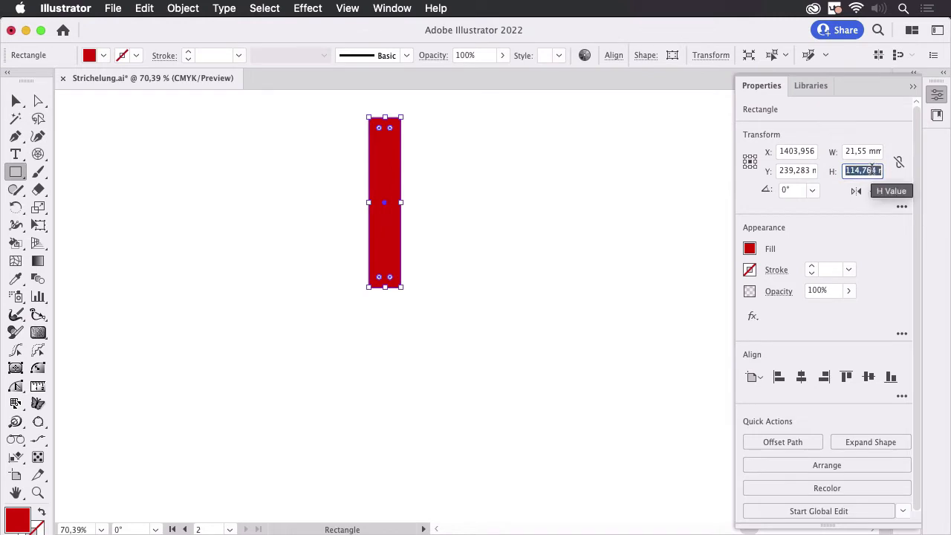
{"action": "type", "text": "90"}
{"action": "key", "text": "Return"}
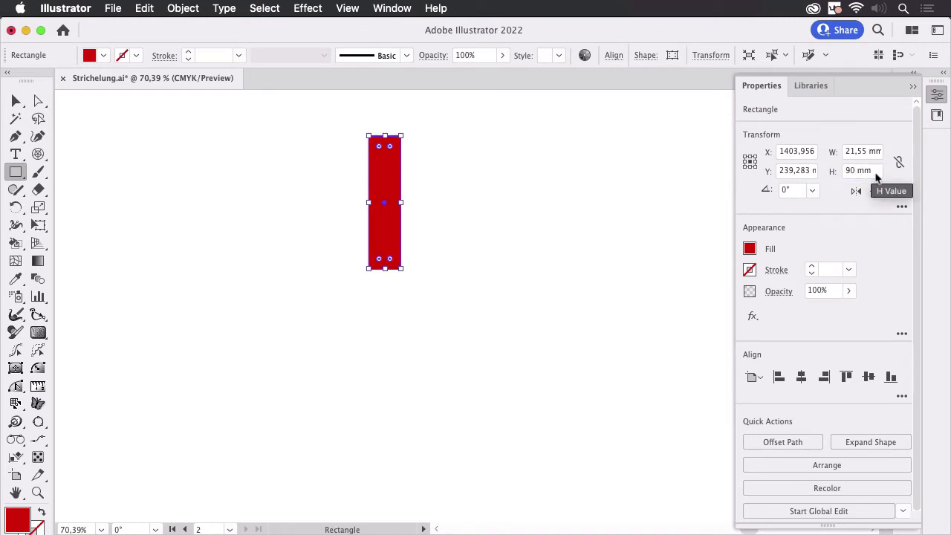
Delete the rectangle's lower-right anchor point to turn it into a right triangle.
{"action": "left_click", "coordinate": [38, 102]}
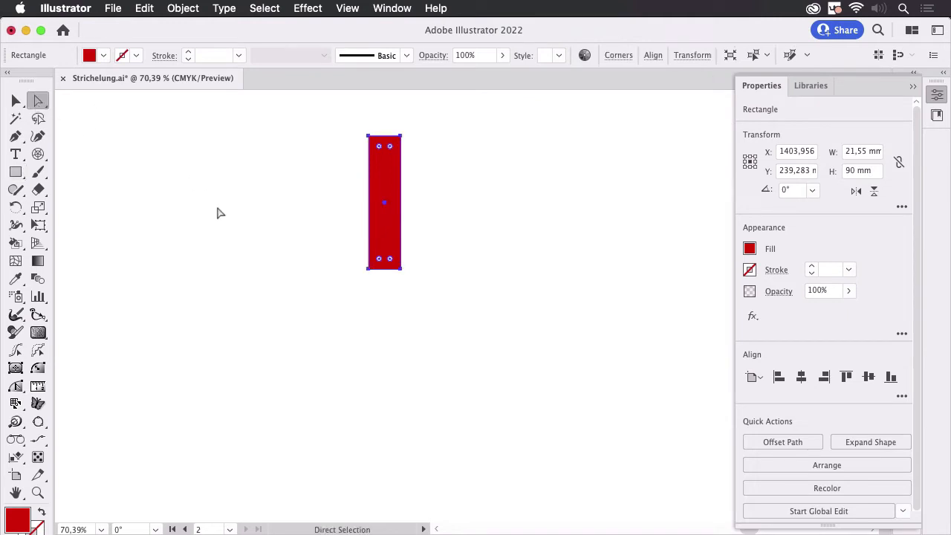
{"action": "left_click", "coordinate": [429, 283]}
{"action": "left_click", "coordinate": [400, 269]}
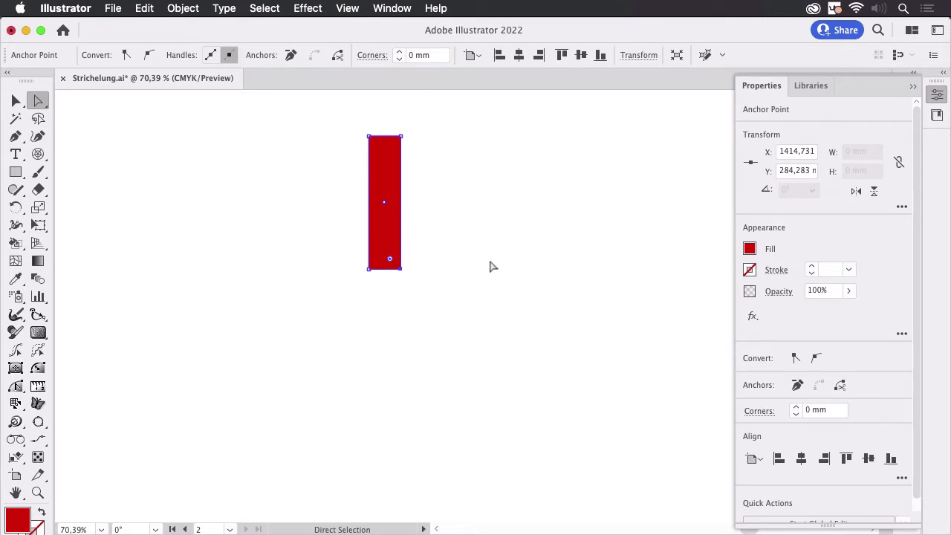
{"action": "key", "text": "Delete"}
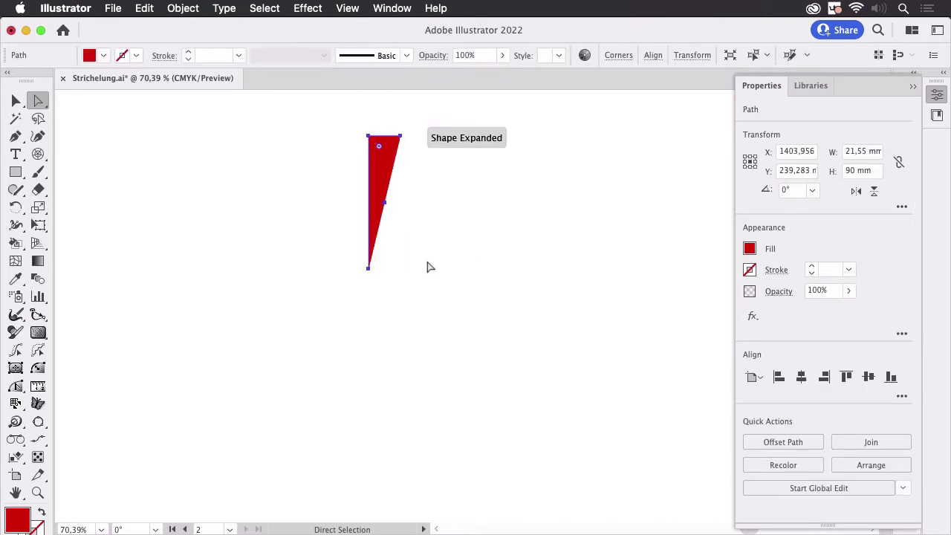
Align the triangle's bottom tip and its upper-right anchor point along their right edge.
{"action": "left_click", "coordinate": [369, 269]}
{"action": "left_click", "coordinate": [400, 136], "text": "shift"}
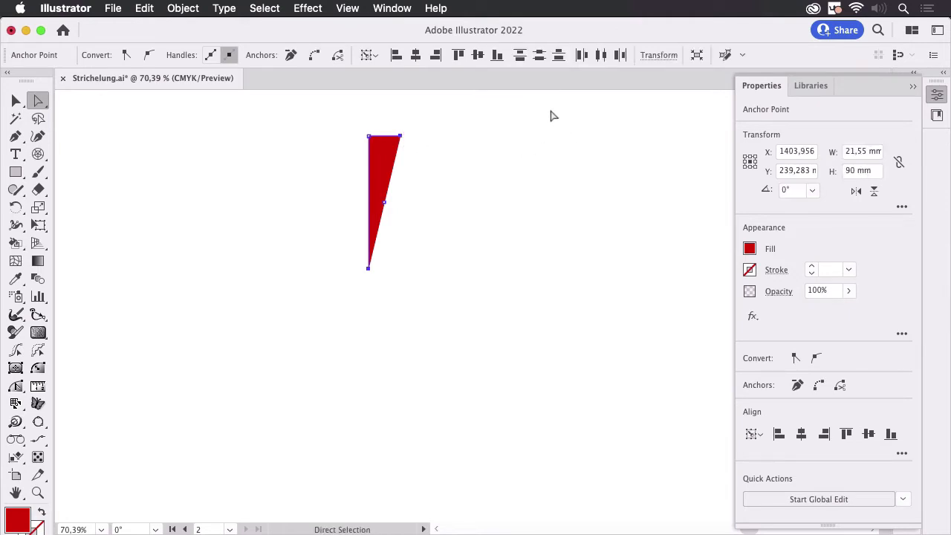
{"action": "left_click", "coordinate": [435, 55]}
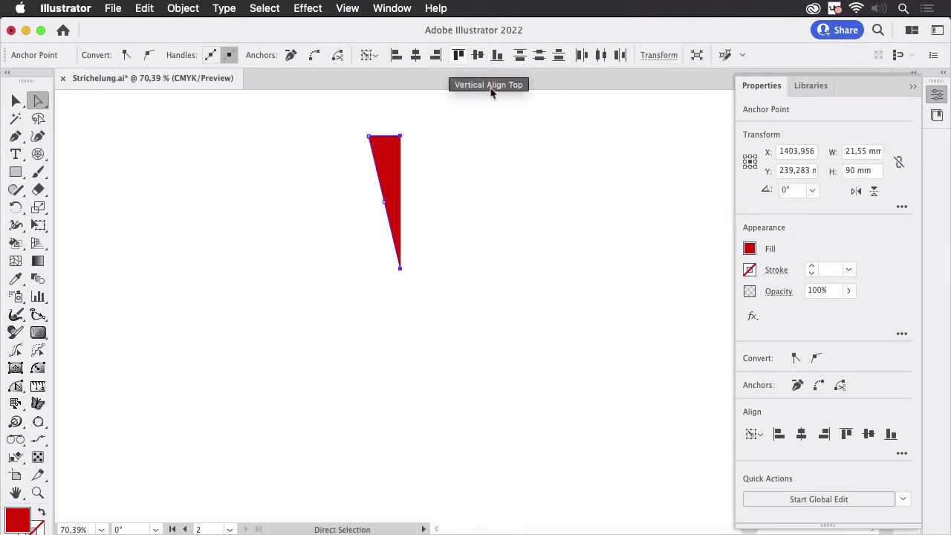
Apply a Mirror repeat to the triangle to form a symmetrical wedge, and leave isolation mode.
{"action": "left_click", "coordinate": [16, 100]}
{"action": "left_click", "coordinate": [216, 134]}
{"action": "left_click", "coordinate": [395, 164]}
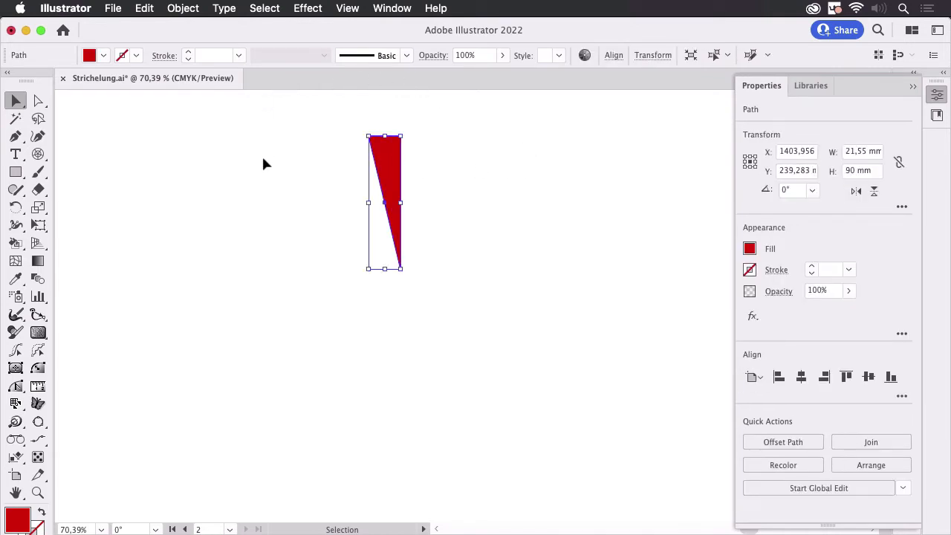
{"action": "left_click", "coordinate": [183, 8]}
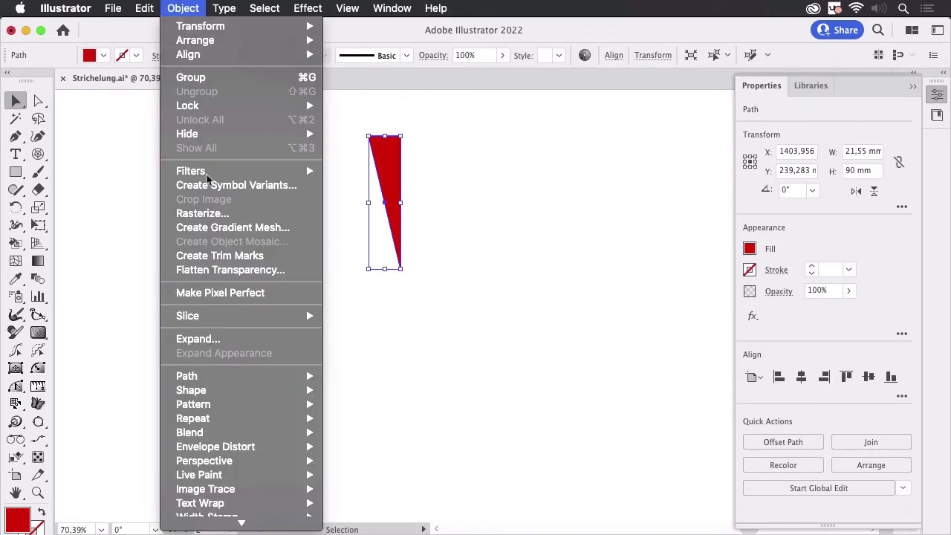
{"action": "mouse_move", "coordinate": [221, 422]}
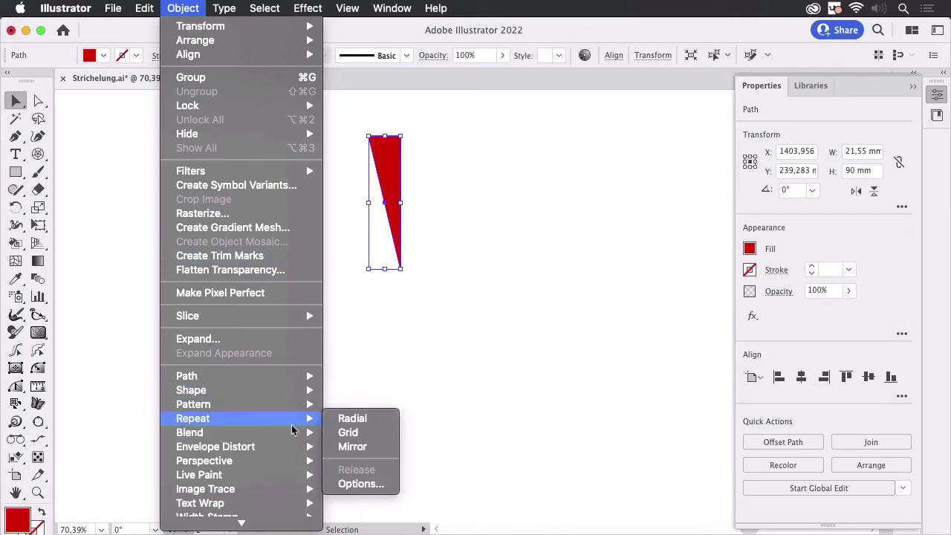
{"action": "left_click", "coordinate": [375, 446]}
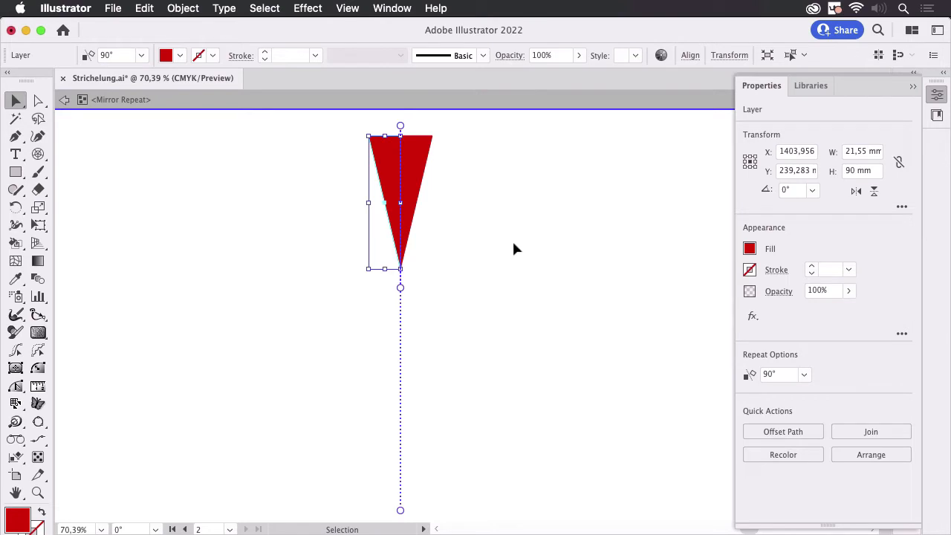
{"action": "left_click", "coordinate": [260, 200]}
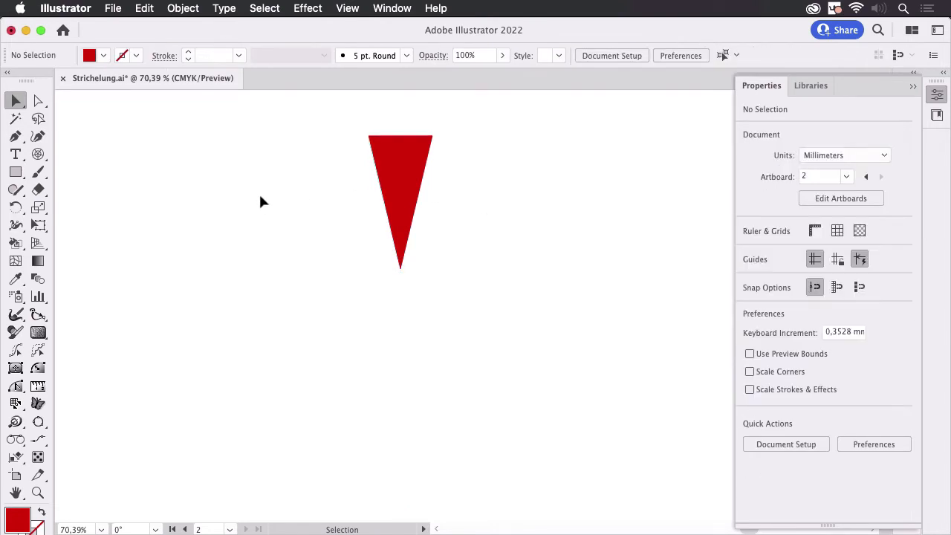
Apply a Radial repeat to the mirrored wedge and set its radius to 45 mm.
{"action": "left_click", "coordinate": [399, 154]}
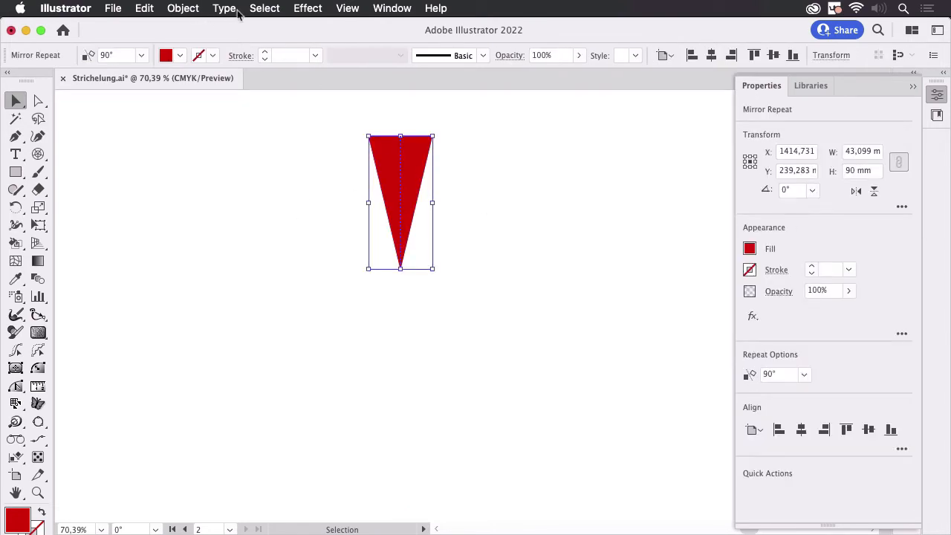
{"action": "left_click", "coordinate": [183, 7]}
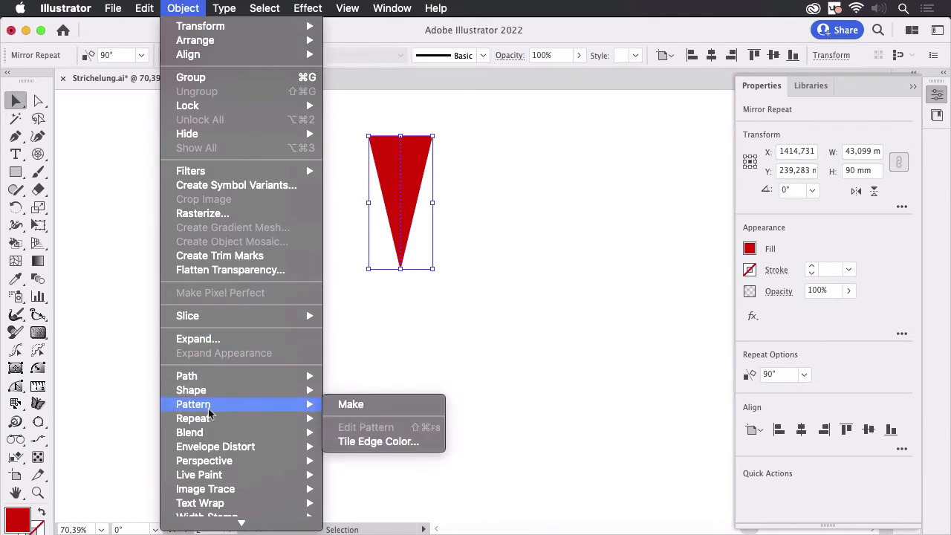
{"action": "mouse_move", "coordinate": [212, 420]}
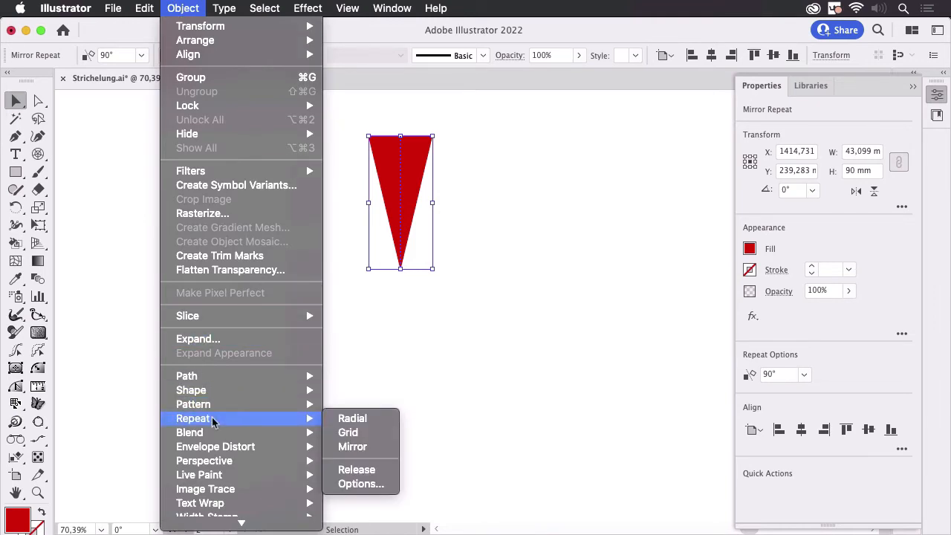
{"action": "left_click", "coordinate": [364, 420]}
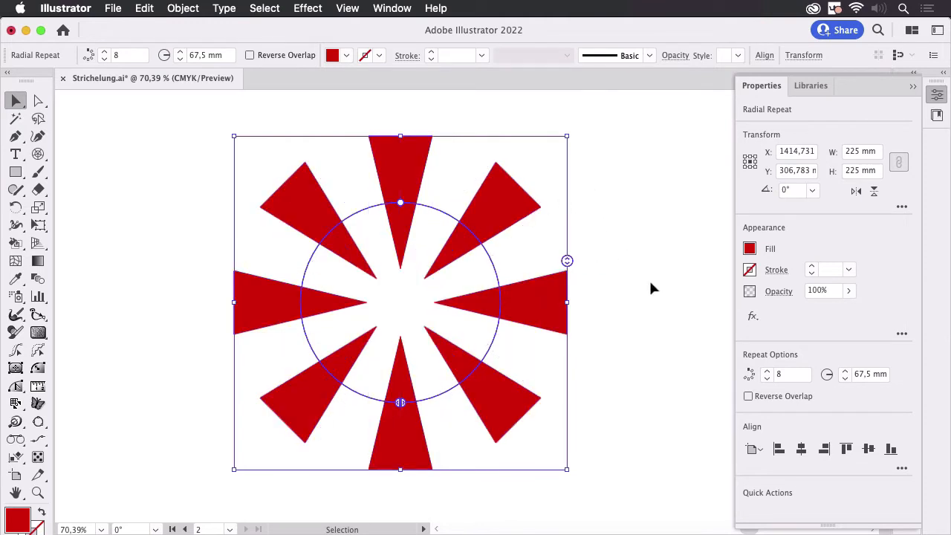
{"action": "double_click", "coordinate": [862, 377]}
{"action": "type", "text": "45"}
{"action": "key", "text": "Return"}
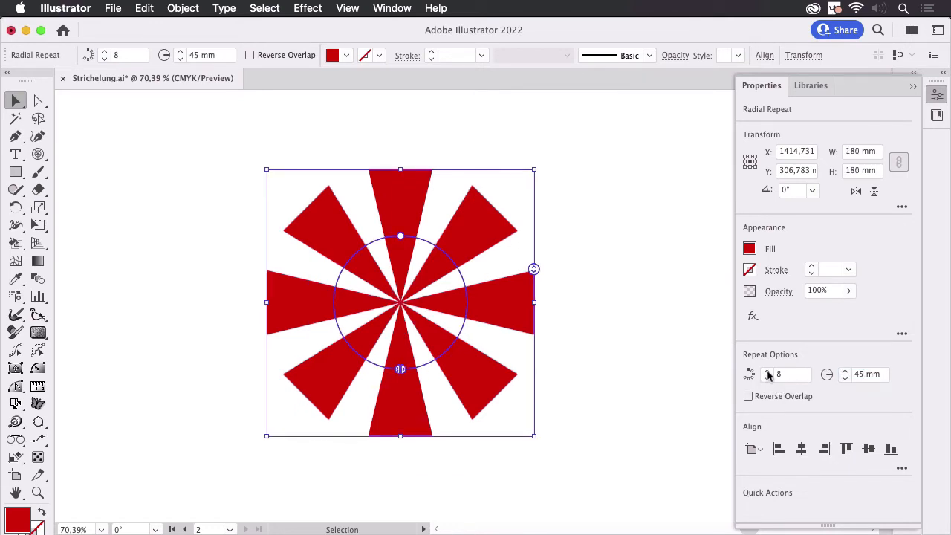
Set the number of instances in the radial repeat to 9.
{"action": "left_click", "coordinate": [767, 371]}
{"action": "left_click", "coordinate": [768, 370]}
{"action": "left_click", "coordinate": [767, 371]}
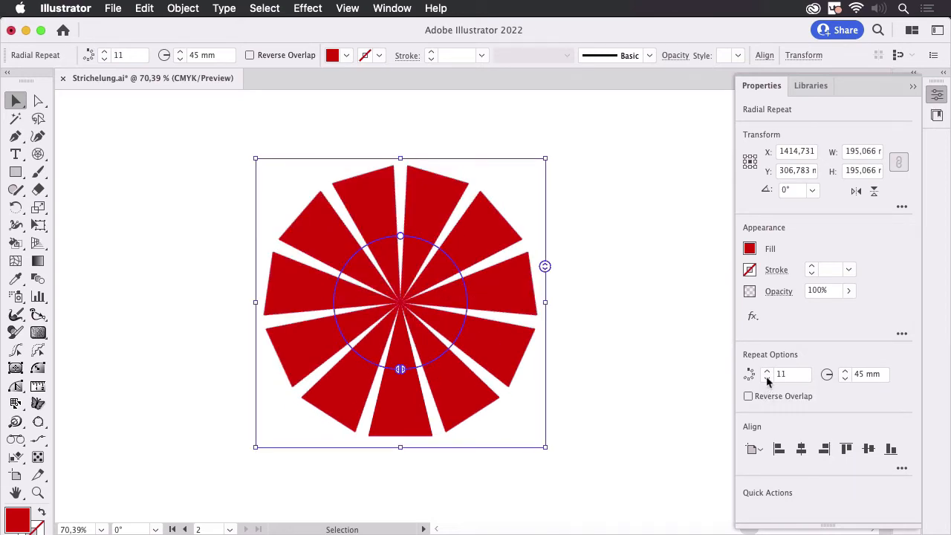
{"action": "left_click", "coordinate": [766, 377]}
{"action": "left_click", "coordinate": [767, 378]}
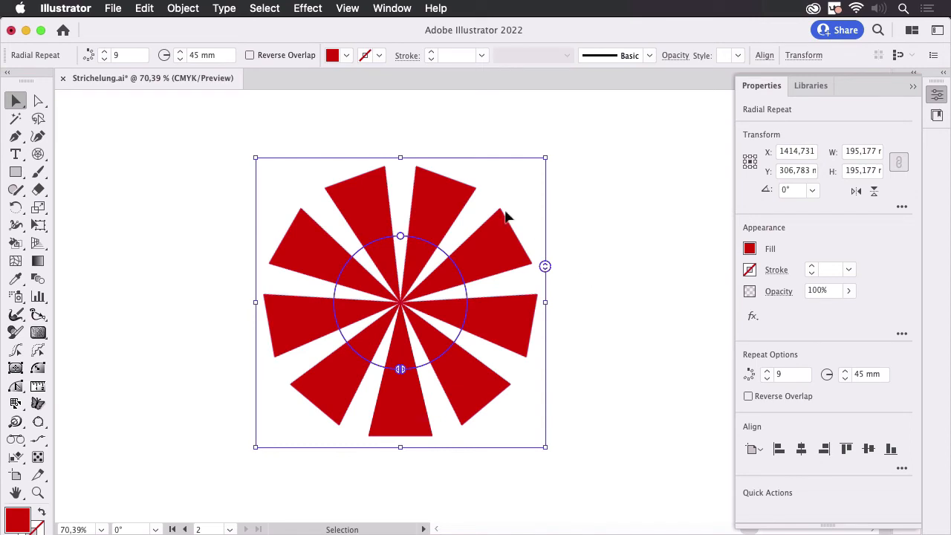
Inside the nested mirror repeat, narrow the source half-wedge to about half its width, and leave isolation mode.
{"action": "double_click", "coordinate": [404, 420]}
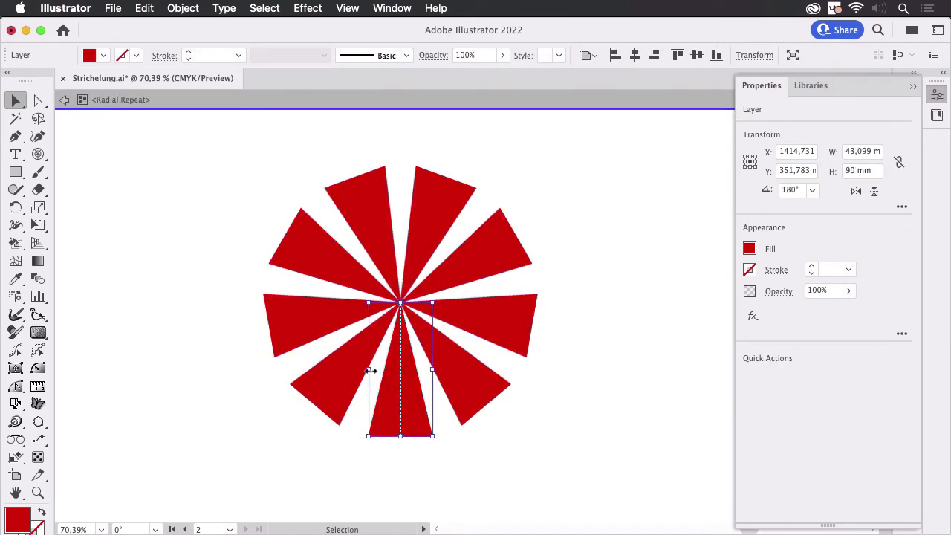
{"action": "double_click", "coordinate": [411, 405]}
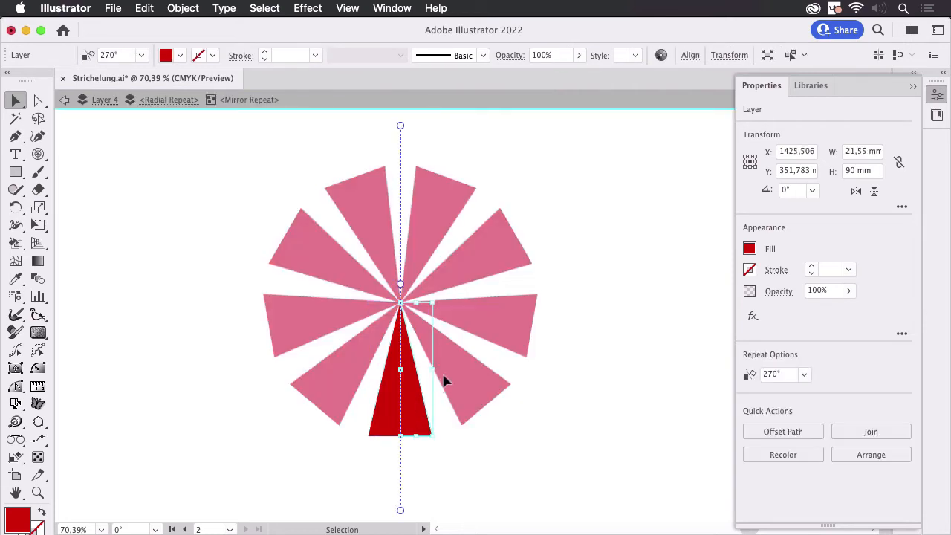
{"action": "left_click_drag", "start_coordinate": [431, 366], "coordinate": [420, 370]}
{"action": "double_click", "coordinate": [571, 361]}
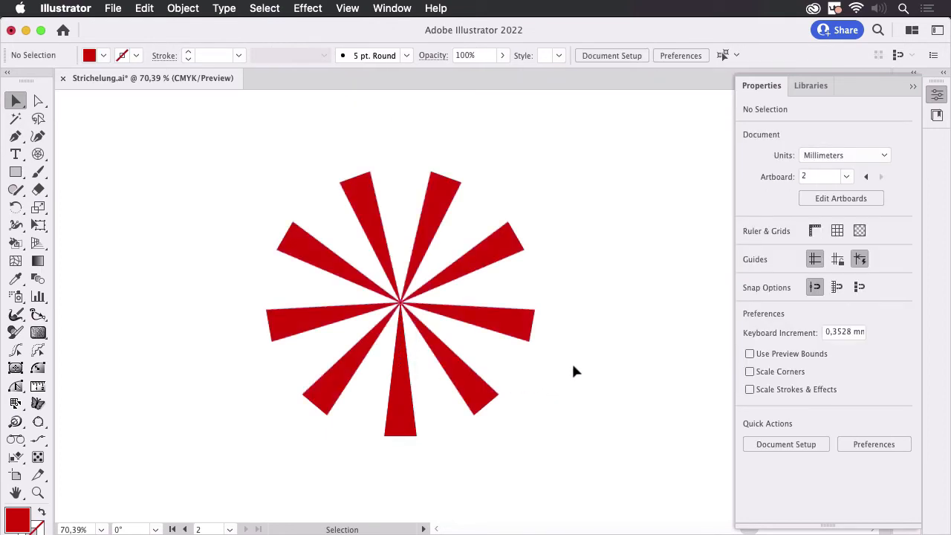
Increase the number of instances in the radial repeat to 15, and deselect it.
{"action": "key", "text": "super+a"}
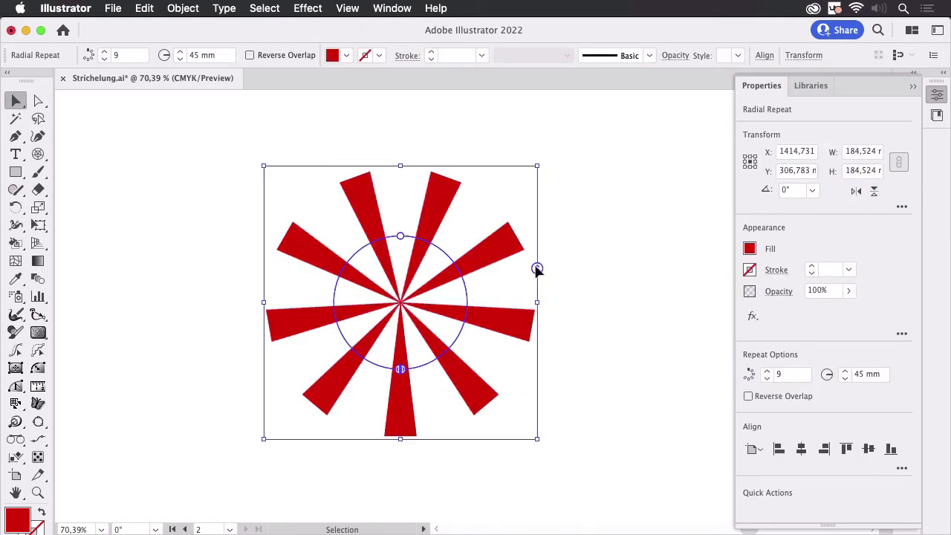
{"action": "left_click_drag", "start_coordinate": [536, 268], "coordinate": [535, 220]}
{"action": "left_click", "coordinate": [643, 259]}
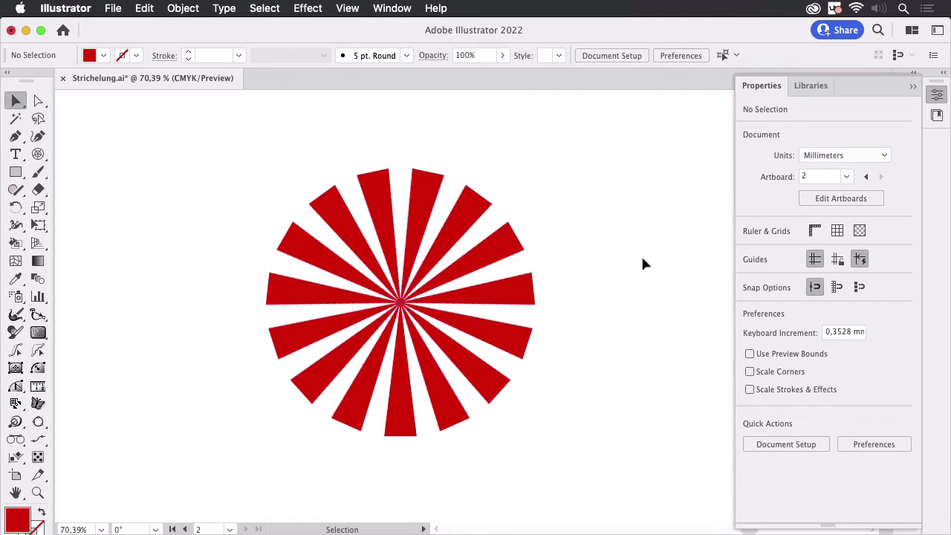
Hide Layer 4 and make the empty Layer 5 the active layer.
{"action": "left_click", "coordinate": [935, 95]}
{"action": "left_click", "coordinate": [907, 258]}
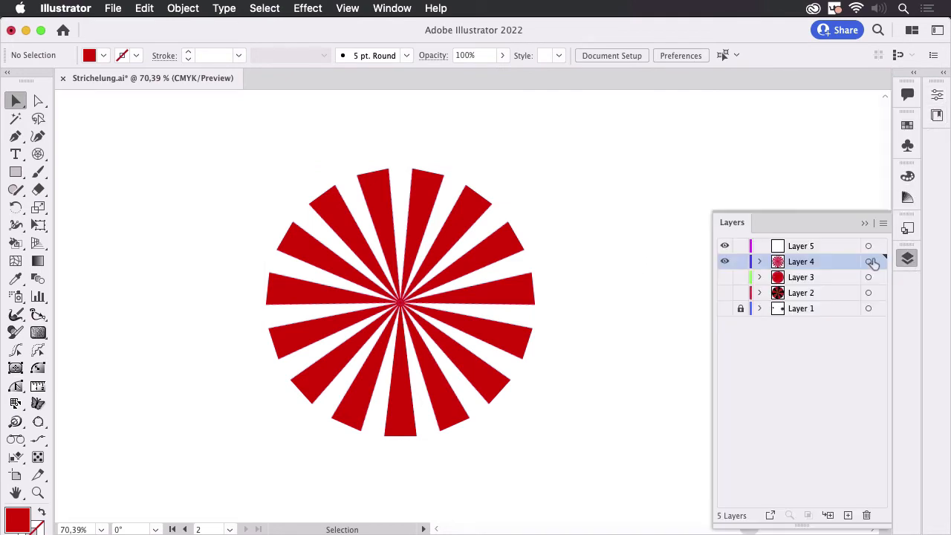
{"action": "left_click", "coordinate": [725, 263]}
{"action": "left_click", "coordinate": [849, 248]}
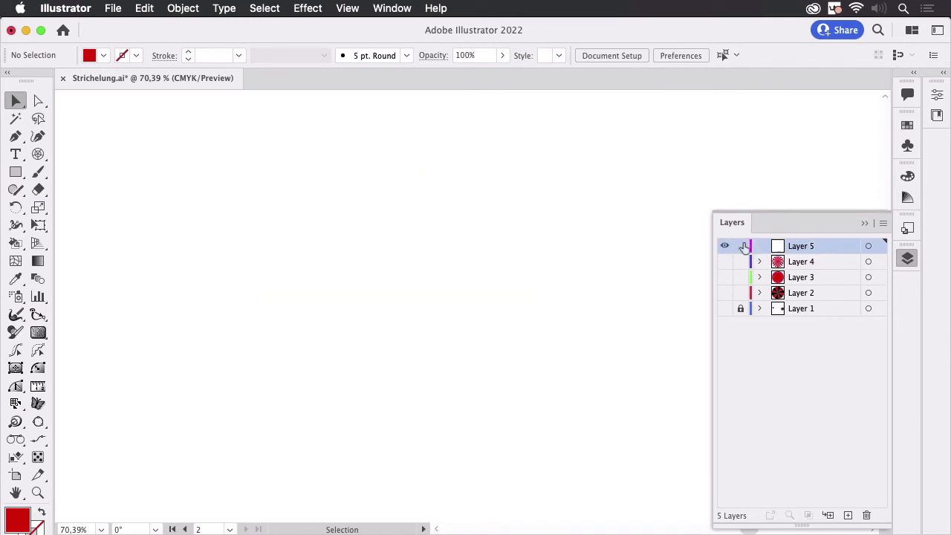
{"action": "left_click", "coordinate": [863, 224]}
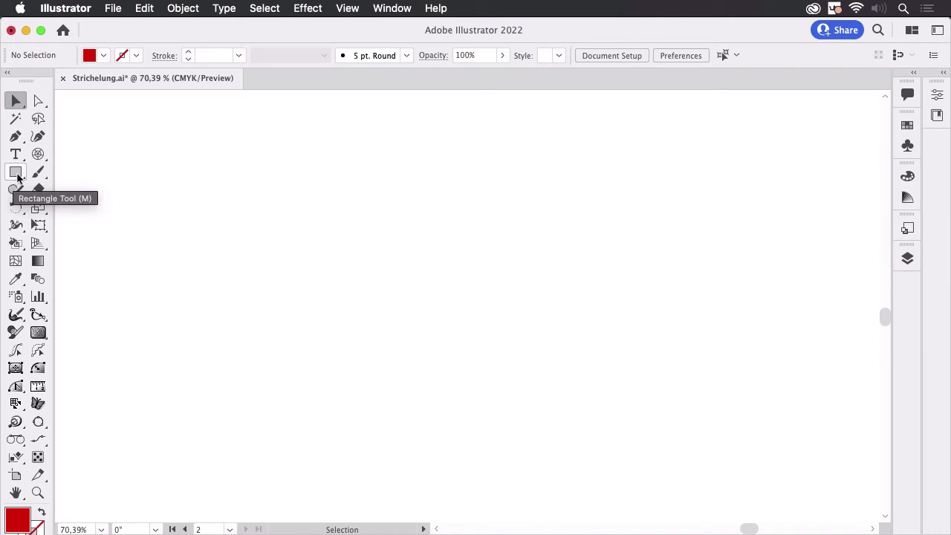
Draw an upright three-sided polygon in the upper middle of the artboard, with its base horizontal.
{"action": "left_click_drag", "start_coordinate": [17, 176], "coordinate": [95, 224]}
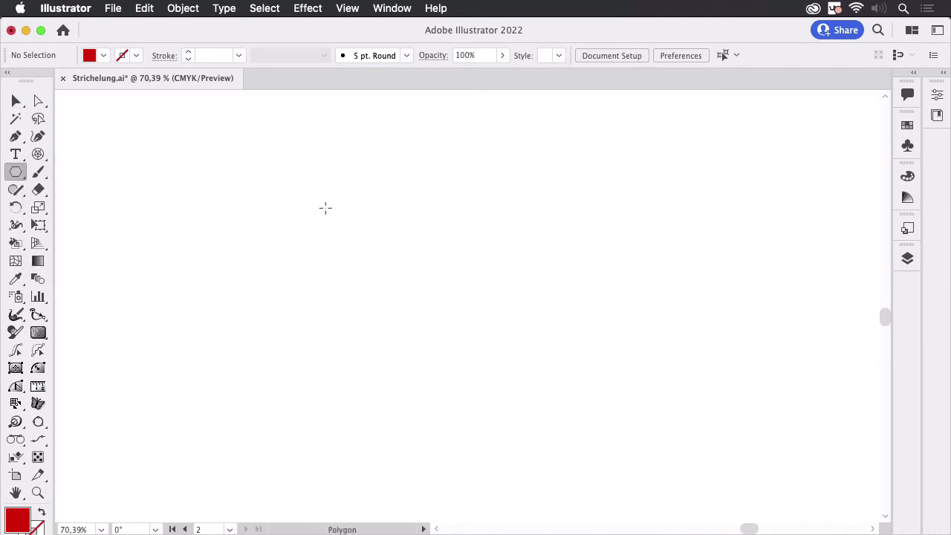
{"action": "left_click_drag", "start_coordinate": [412, 212], "coordinate": [500, 258]}
{"action": "key", "text": "Up"}
{"action": "key", "text": "Up"}
{"action": "key", "text": "Up"}
{"action": "key", "text": "Up"}
{"action": "key", "text": "Down"}
{"action": "key", "text": "Down"}
{"action": "key", "text": "Down"}
{"action": "key", "text": "Down"}
{"action": "key", "text": "v"}
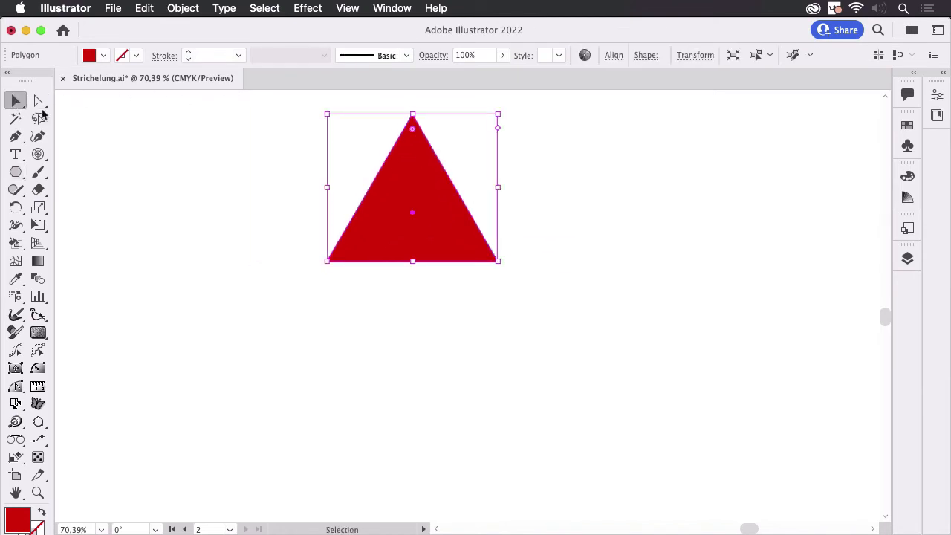
{"action": "left_click", "coordinate": [603, 238]}
Move the triangle to the lower middle of the artboard and narrow it to a slim wedge about one-seventh its width.
{"action": "left_click_drag", "start_coordinate": [431, 204], "coordinate": [448, 426]}
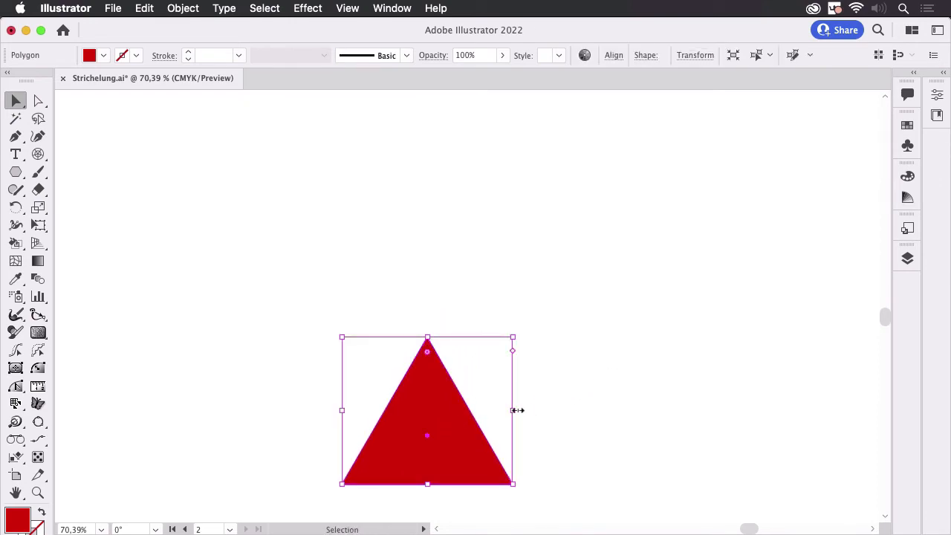
{"action": "left_click_drag", "start_coordinate": [517, 410], "coordinate": [366, 411]}
{"action": "left_click_drag", "start_coordinate": [358, 470], "coordinate": [454, 455]}
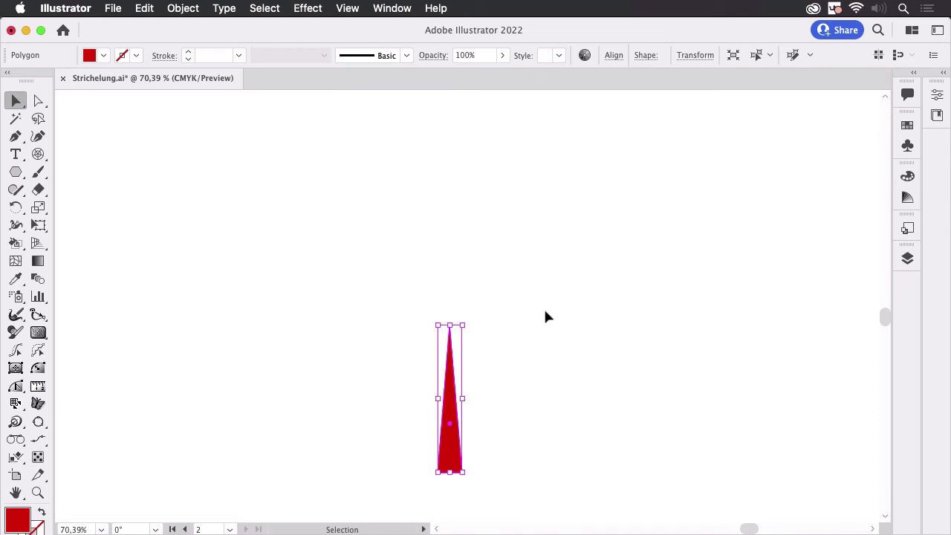
Rotate a copy of the wedge about its top anchor point by 360/20 degrees.
{"action": "left_click", "coordinate": [16, 211]}
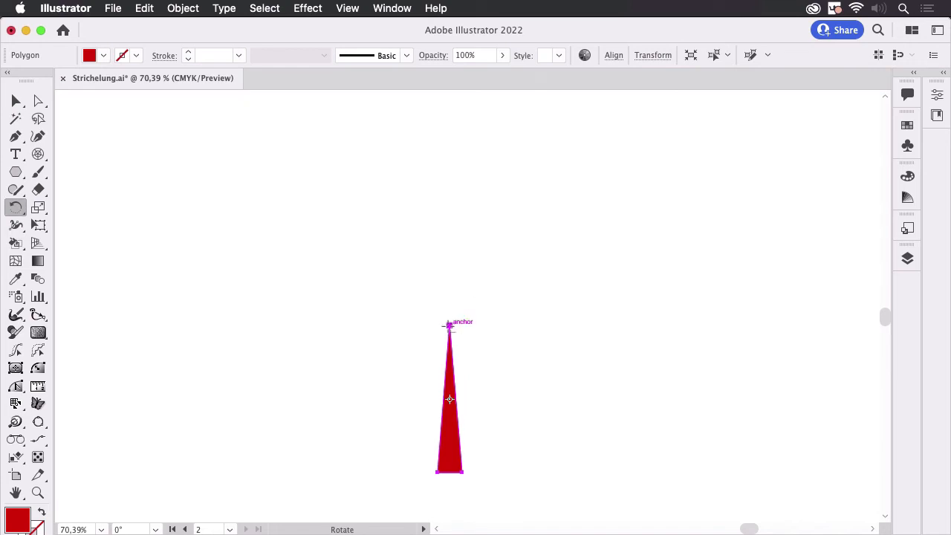
{"action": "left_click", "coordinate": [448, 325], "text": "alt"}
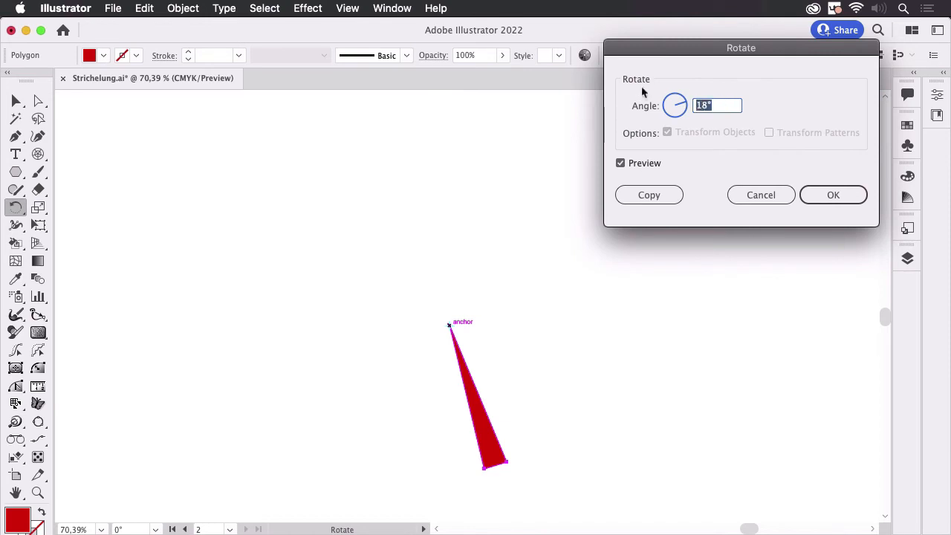
{"action": "type", "text": "360/20"}
{"action": "left_click", "coordinate": [648, 195]}
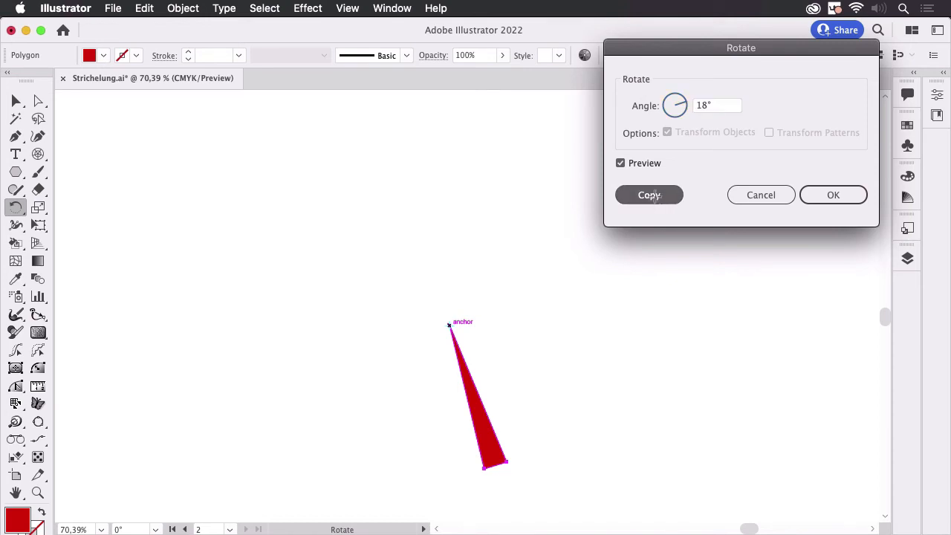
Repeat the rotated copy around the apex until 20 wedges complete the full circle.
{"action": "key", "text": "ctrl+d"}
{"action": "key", "text": "ctrl+d"}
{"action": "key", "text": "ctrl+d"}
{"action": "key", "text": "ctrl+d"}
{"action": "key", "text": "ctrl+d"}
{"action": "key", "text": "ctrl+d"}
{"action": "key", "text": "ctrl+d"}
{"action": "key", "text": "ctrl+d"}
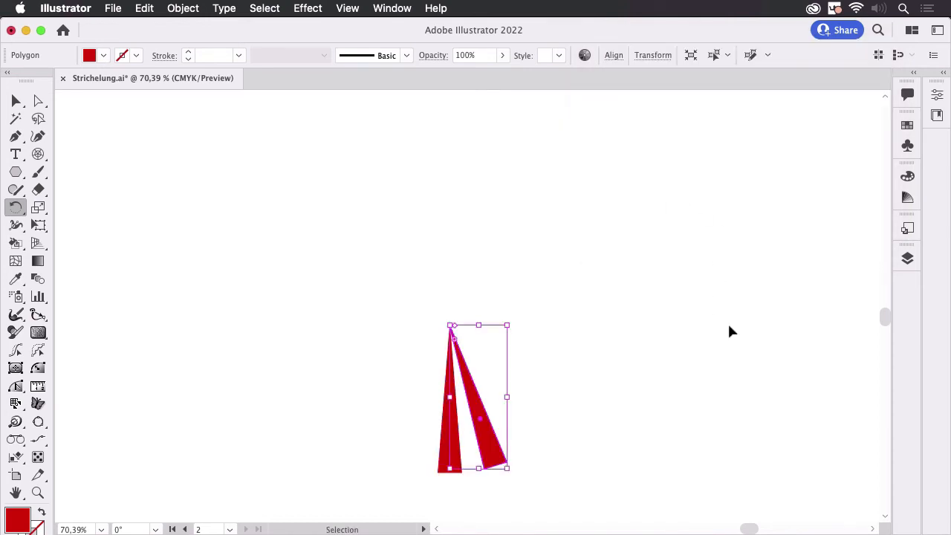
{"action": "key", "text": "ctrl+d"}
{"action": "key", "text": "ctrl+d"}
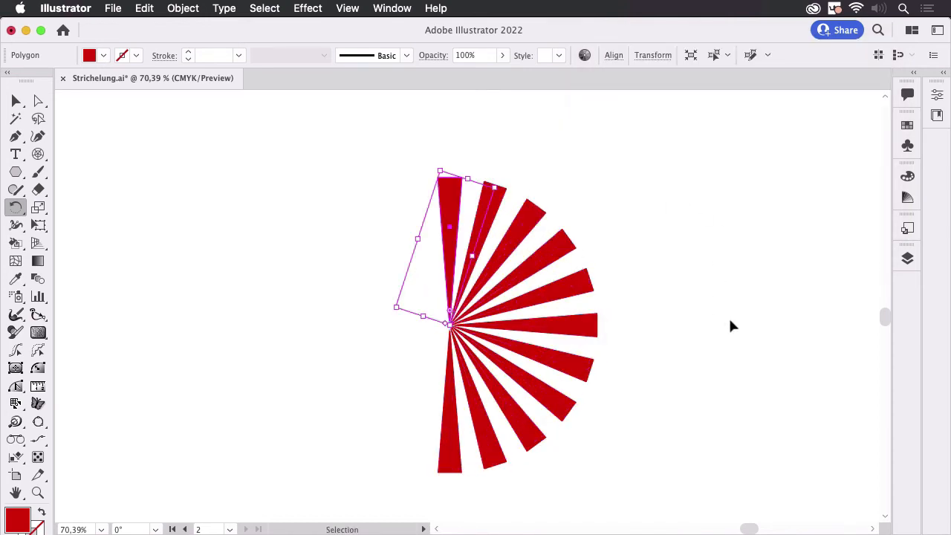
{"action": "key", "text": "ctrl+d"}
{"action": "key", "text": "ctrl+d"}
{"action": "key", "text": "ctrl+d"}
{"action": "key", "text": "ctrl+d"}
{"action": "key", "text": "ctrl+d"}
{"action": "key", "text": "ctrl+d"}
{"action": "key", "text": "ctrl+d"}
{"action": "key", "text": "ctrl+d"}
{"action": "key", "text": "ctrl+d"}
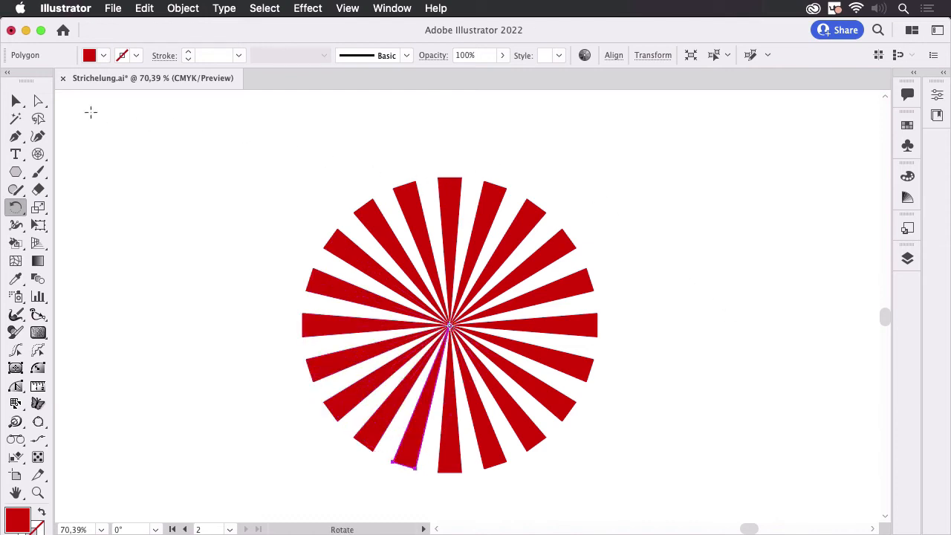
Check that the wedges are separate objects by selecting several of them one after another, and deselect.
{"action": "left_click", "coordinate": [19, 103]}
{"action": "left_click_drag", "start_coordinate": [684, 322], "coordinate": [628, 292]}
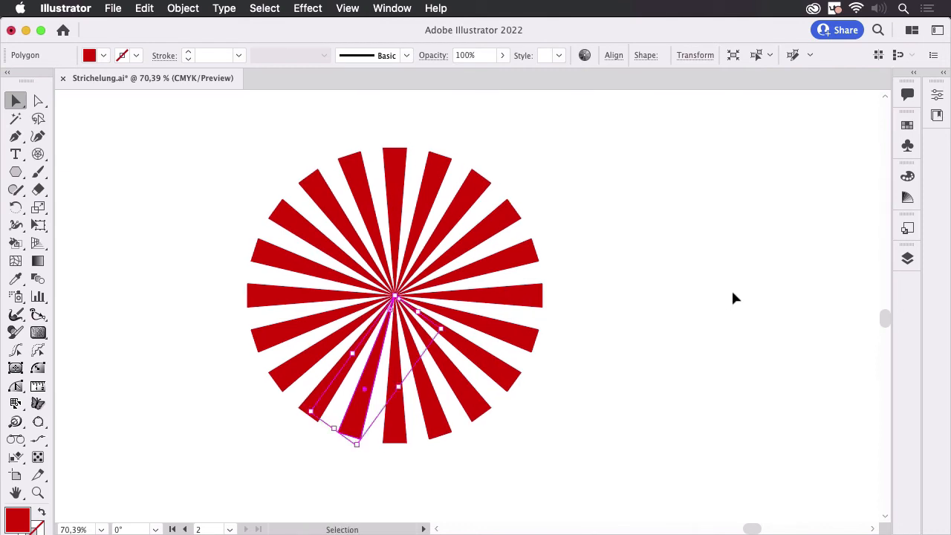
{"action": "left_click", "coordinate": [531, 289]}
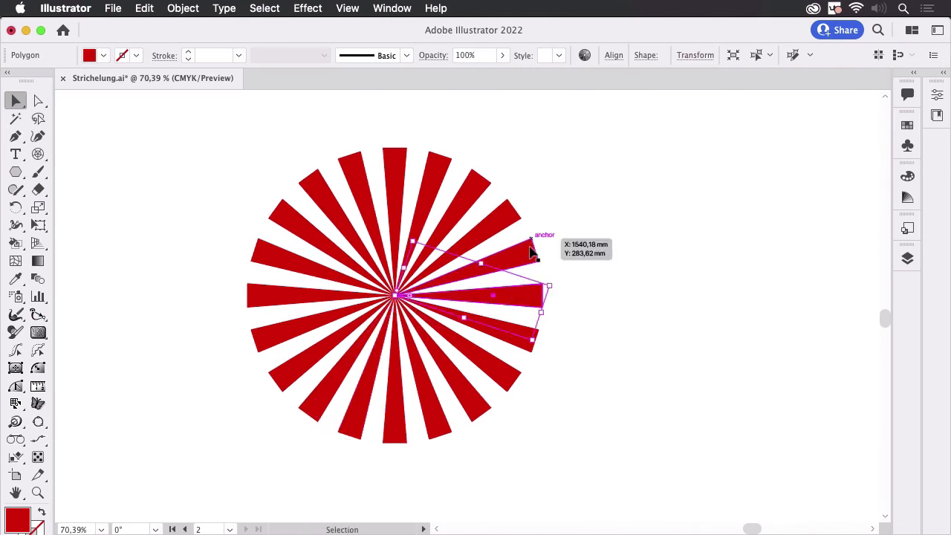
{"action": "left_click", "coordinate": [529, 247]}
{"action": "left_click", "coordinate": [505, 222]}
{"action": "left_click", "coordinate": [475, 192]}
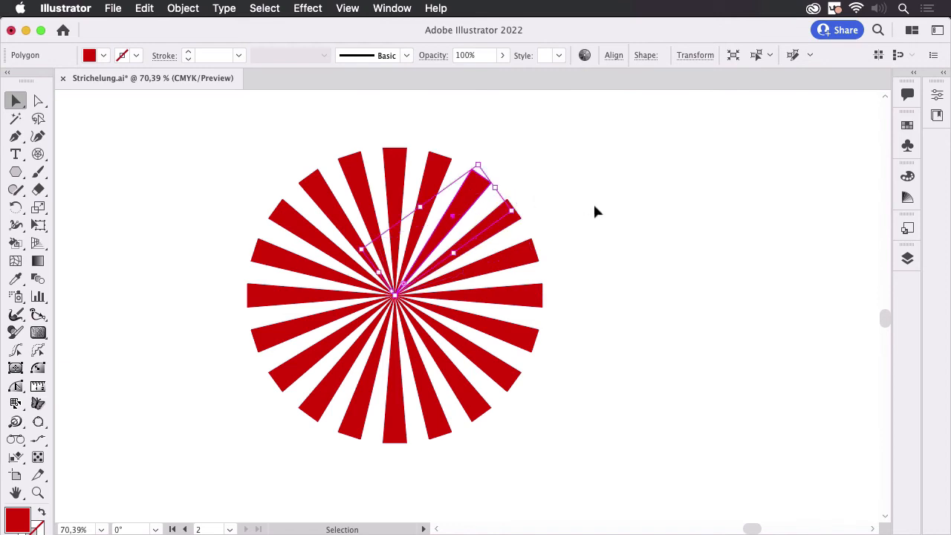
{"action": "left_click", "coordinate": [677, 259]}
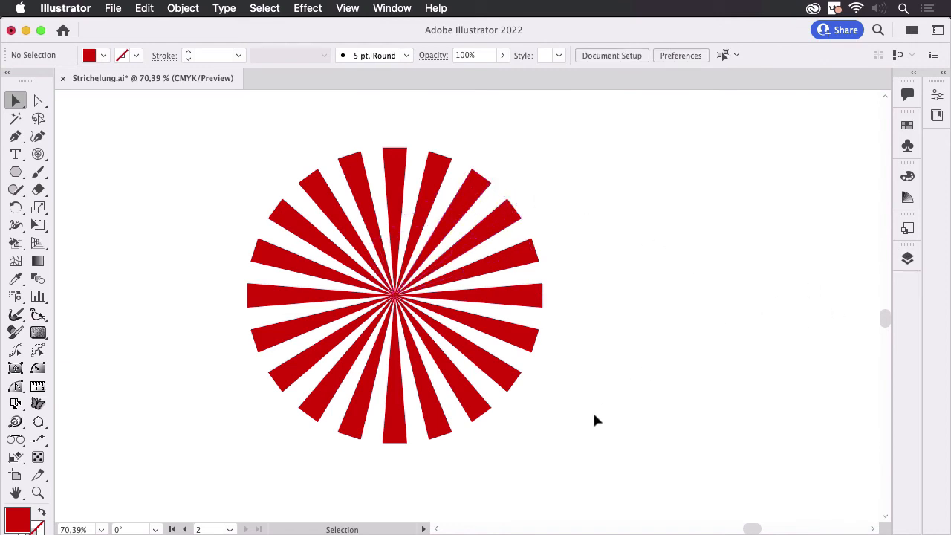
Duplicate Layer 5 and hide the original layer.
{"action": "left_click", "coordinate": [904, 258]}
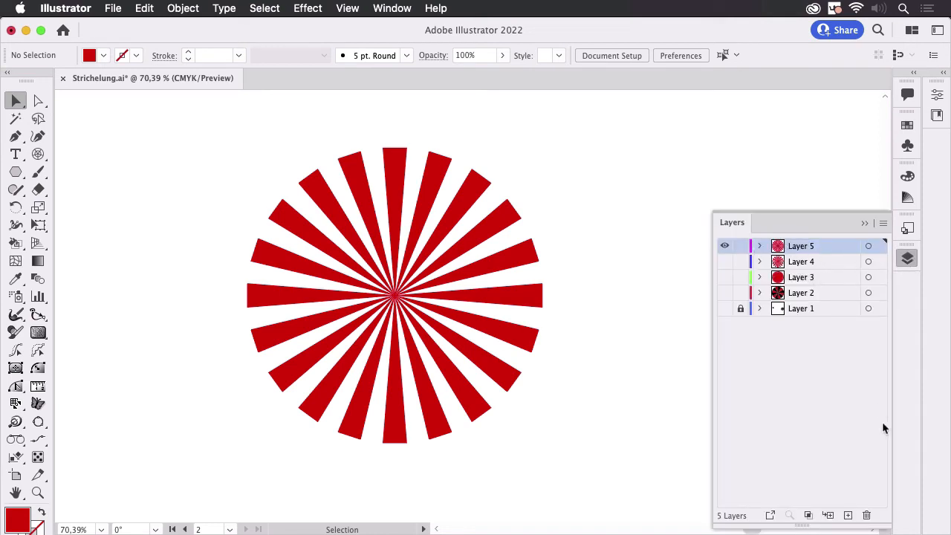
{"action": "left_click_drag", "start_coordinate": [829, 247], "coordinate": [847, 514]}
{"action": "left_click_drag", "start_coordinate": [739, 280], "coordinate": [724, 262]}
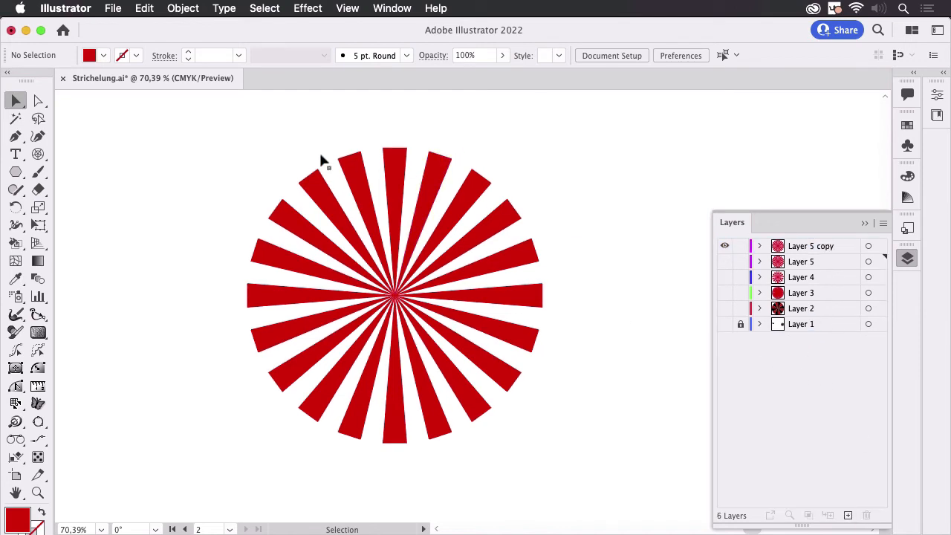
Delete every wedge on the duplicated layer except the vertical one pointing down from the centre.
{"action": "left_click_drag", "start_coordinate": [574, 275], "coordinate": [597, 279]}
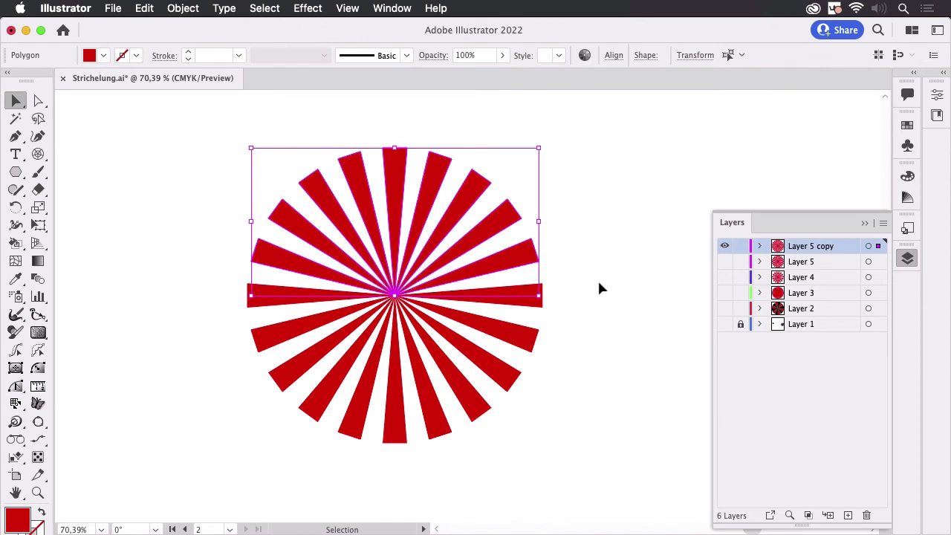
{"action": "key", "text": "Delete"}
{"action": "left_click_drag", "start_coordinate": [592, 229], "coordinate": [435, 468]}
{"action": "key", "text": "Delete"}
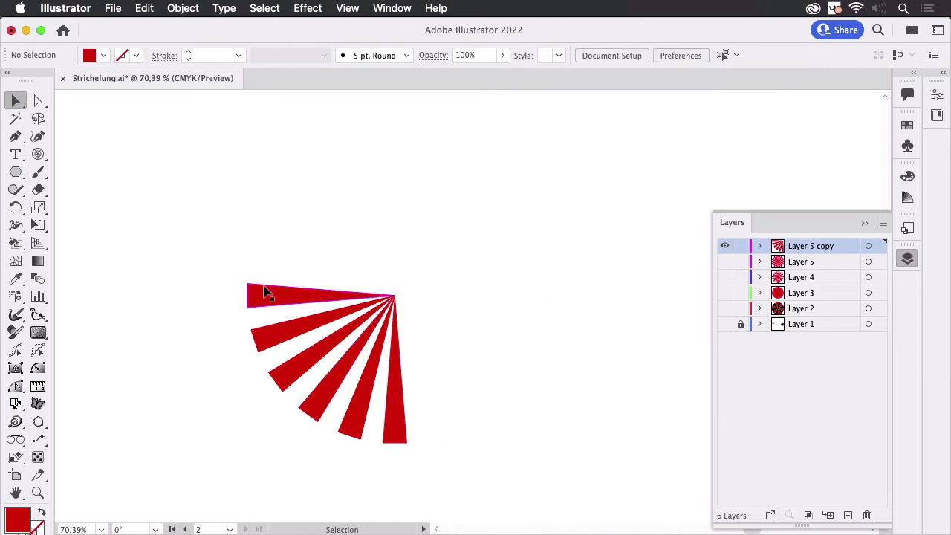
{"action": "left_click_drag", "start_coordinate": [216, 250], "coordinate": [346, 445]}
{"action": "key", "text": "Delete"}
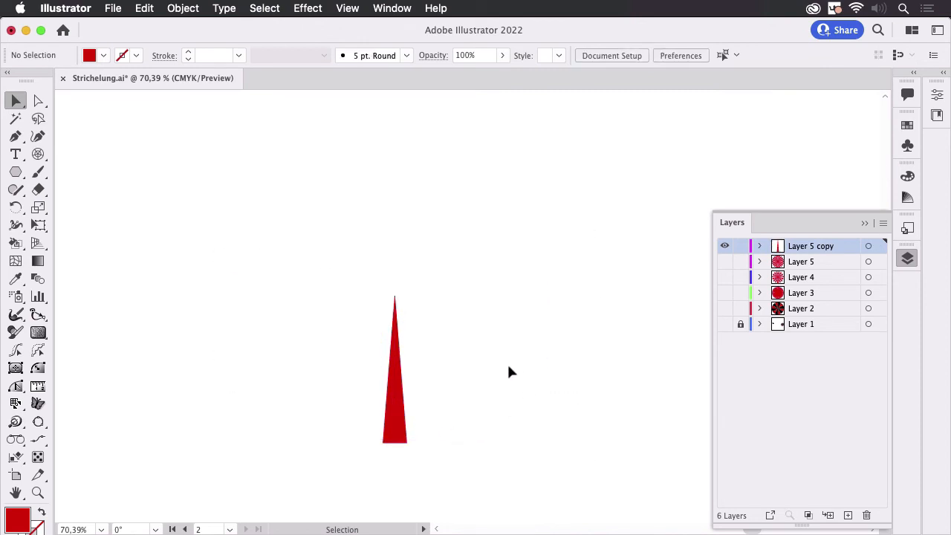
Start a Transform effect on the remaining wedge with its reference point at the top centre and a rotation angle of 360/20.
{"action": "left_click", "coordinate": [396, 437]}
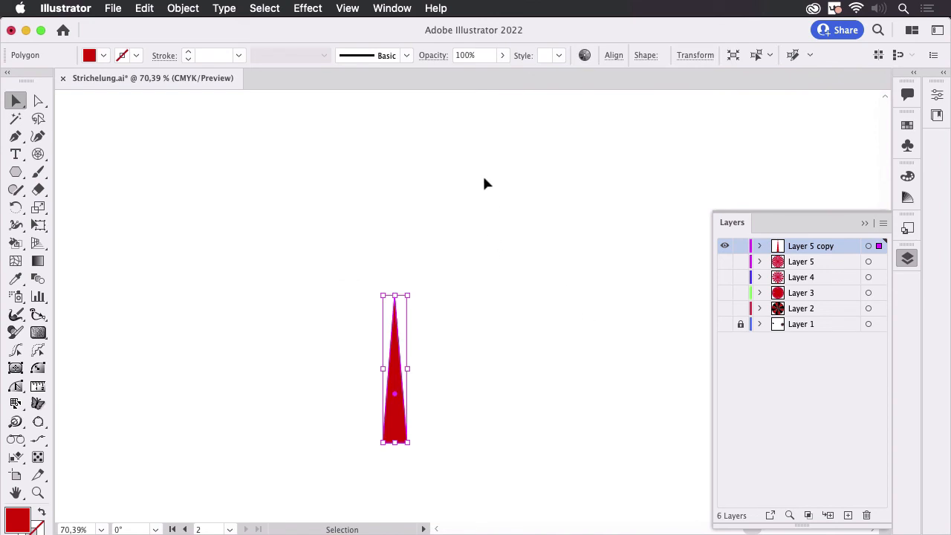
{"action": "left_click", "coordinate": [308, 8]}
{"action": "mouse_move", "coordinate": [338, 148]}
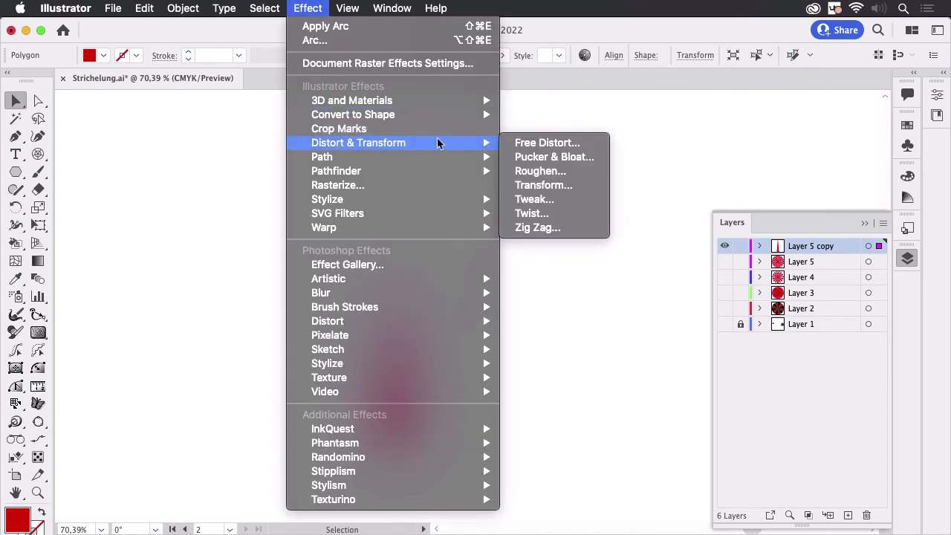
{"action": "left_click", "coordinate": [555, 186]}
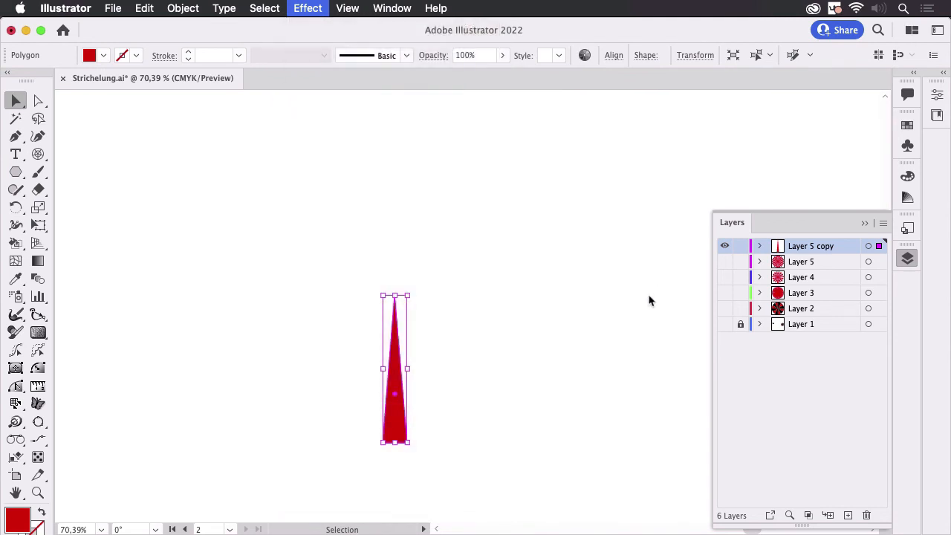
{"action": "left_click_drag", "start_coordinate": [751, 41], "coordinate": [590, 64]}
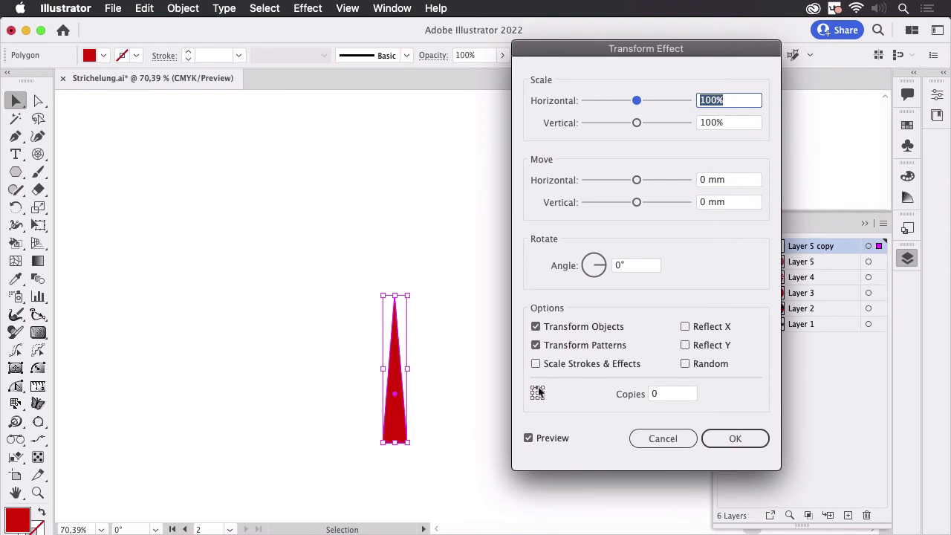
{"action": "double_click", "coordinate": [654, 261]}
{"action": "type", "text": "360"}
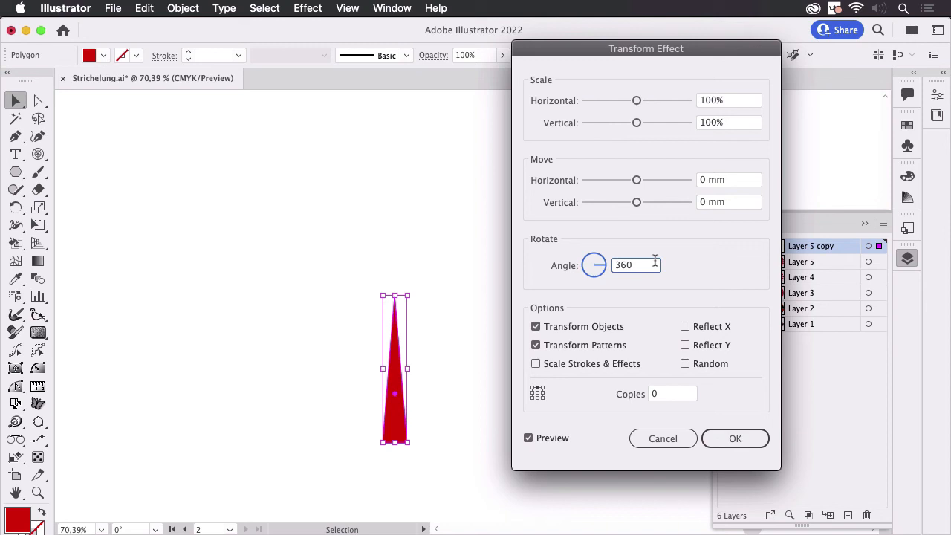
{"action": "type", "text": "/20"}
Set the Transform effect to 19 copies and apply it.
{"action": "left_click", "coordinate": [650, 396]}
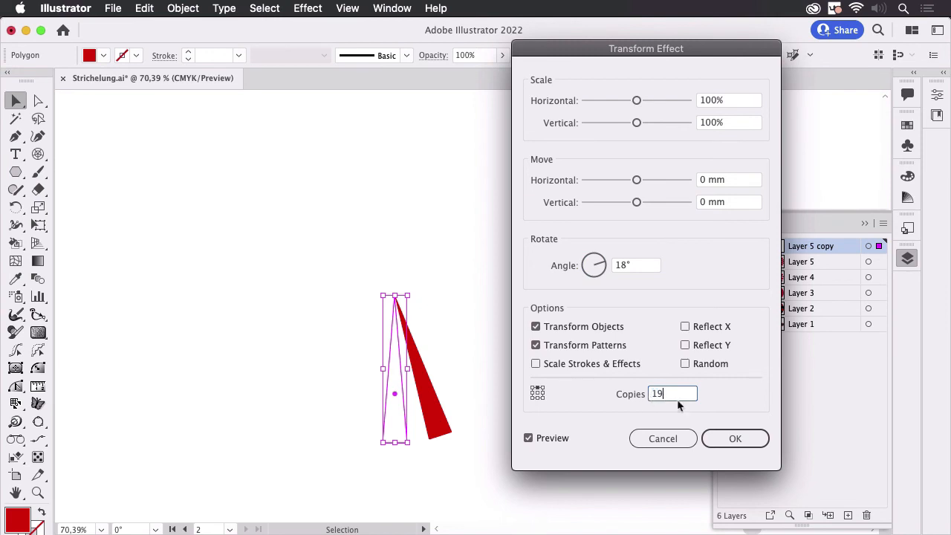
{"action": "left_click", "coordinate": [639, 265]}
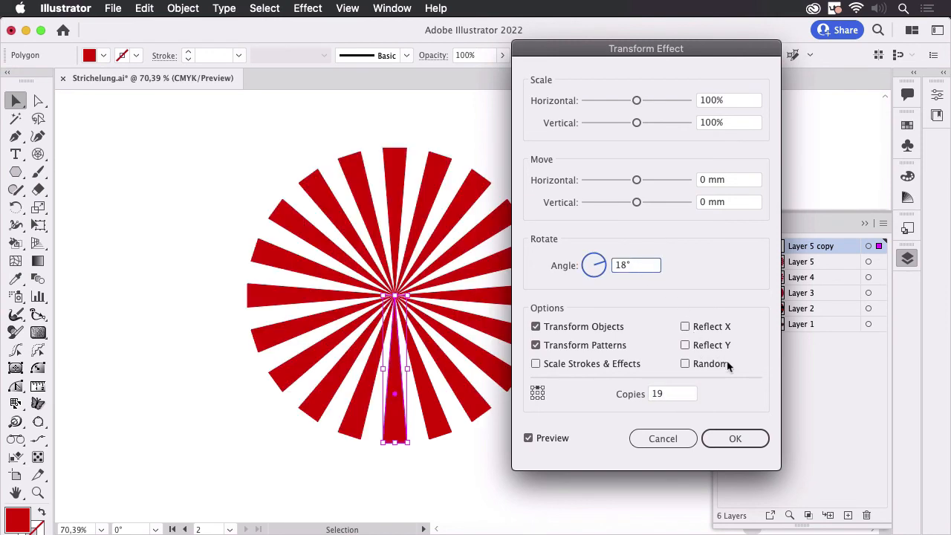
{"action": "left_click", "coordinate": [745, 444]}
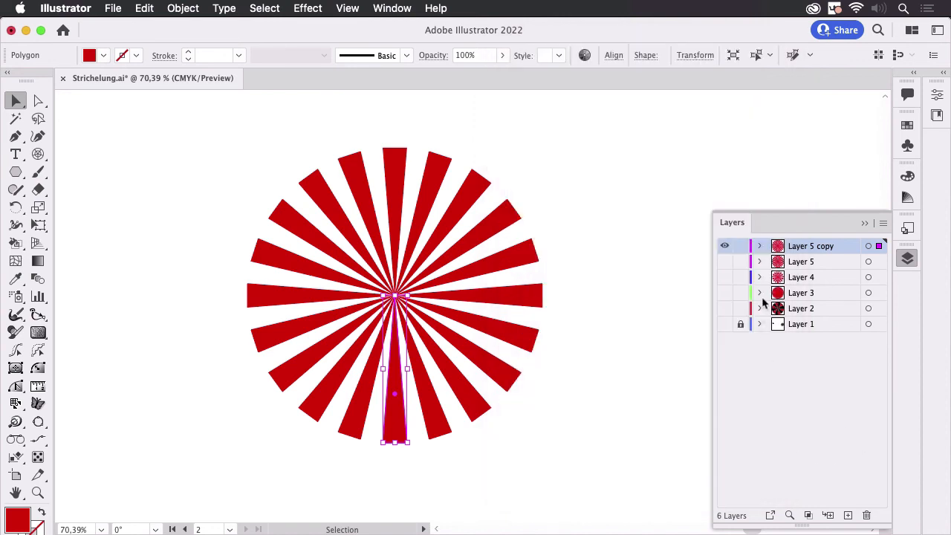
Inspect the wedge's appearance attributes and review the rotation angle and copies of its Transform effect without changing them.
{"action": "left_click", "coordinate": [407, 9]}
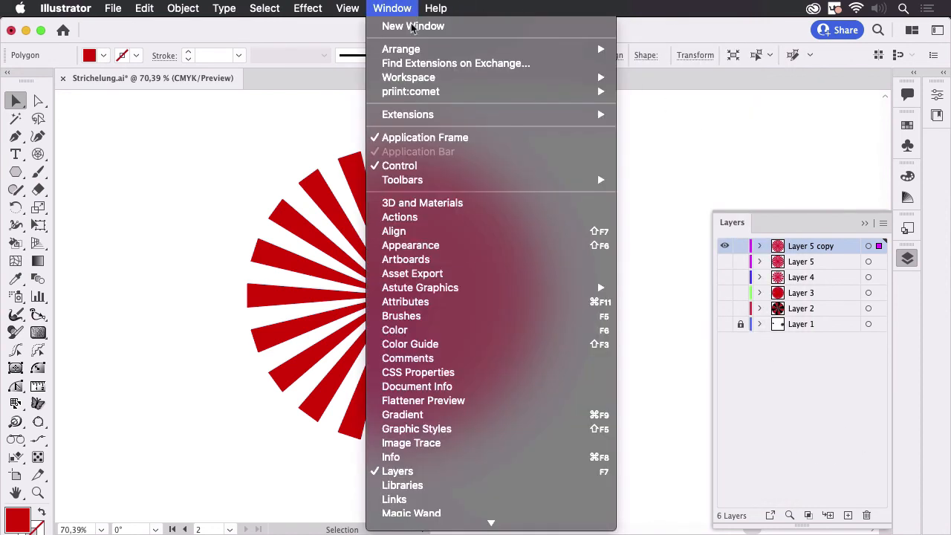
{"action": "left_click", "coordinate": [438, 245]}
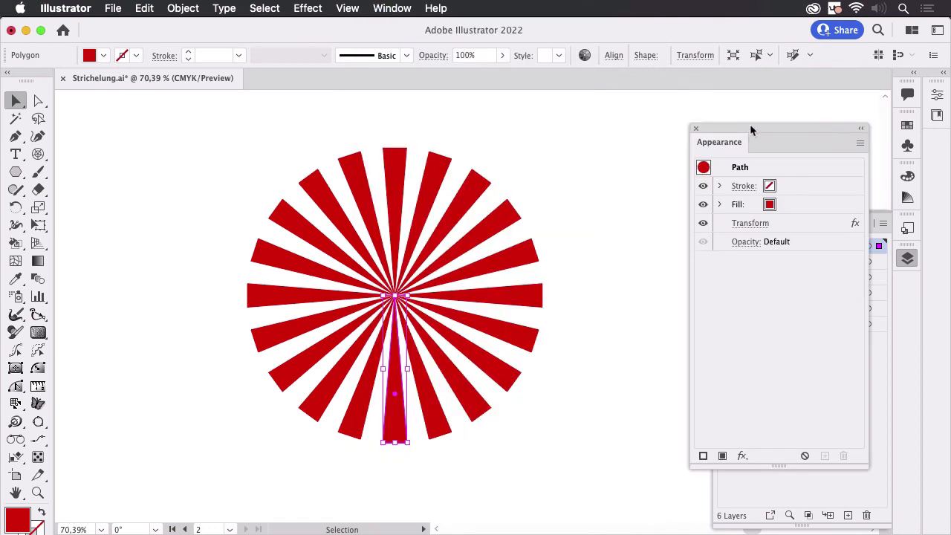
{"action": "left_click_drag", "start_coordinate": [750, 128], "coordinate": [617, 121]}
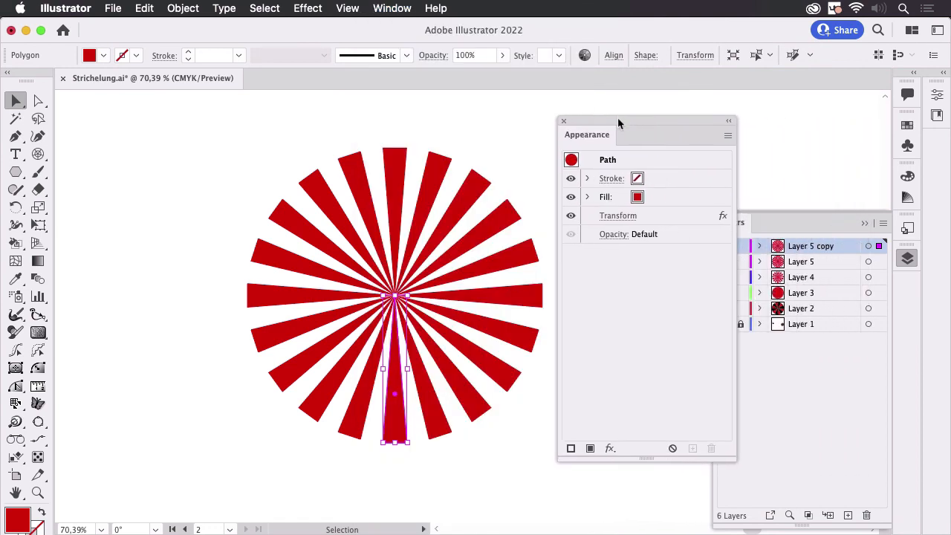
{"action": "left_click", "coordinate": [630, 218]}
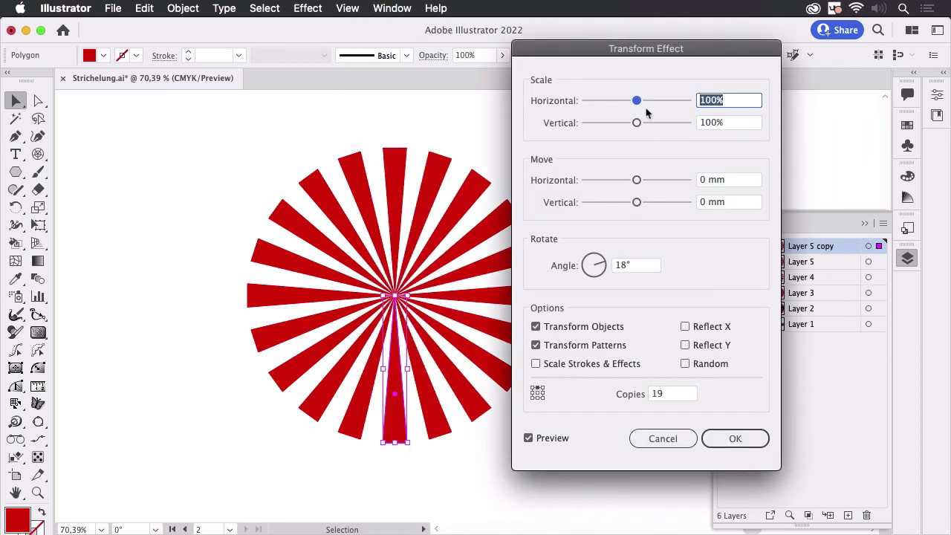
{"action": "left_click_drag", "start_coordinate": [632, 52], "coordinate": [720, 70]}
{"action": "left_click", "coordinate": [726, 282]}
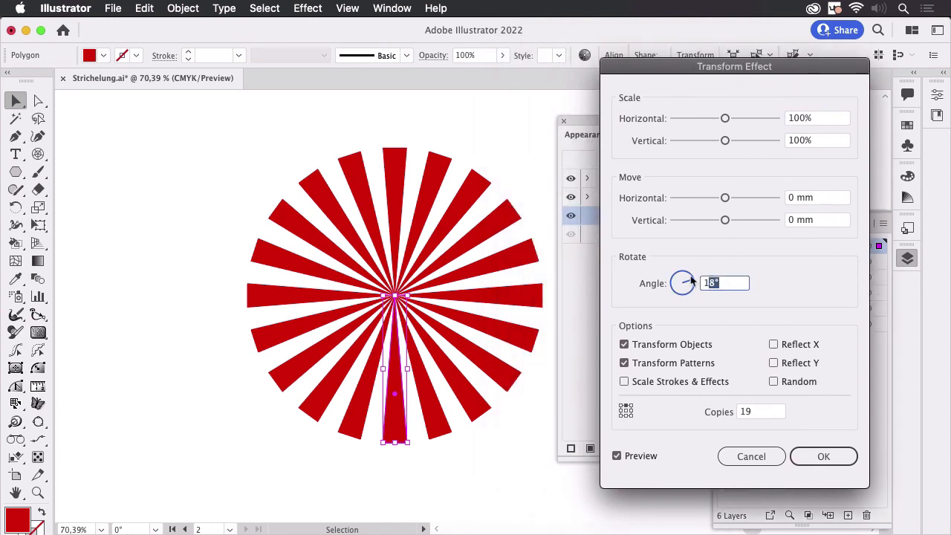
{"action": "left_click", "coordinate": [751, 412]}
{"action": "left_click", "coordinate": [751, 456]}
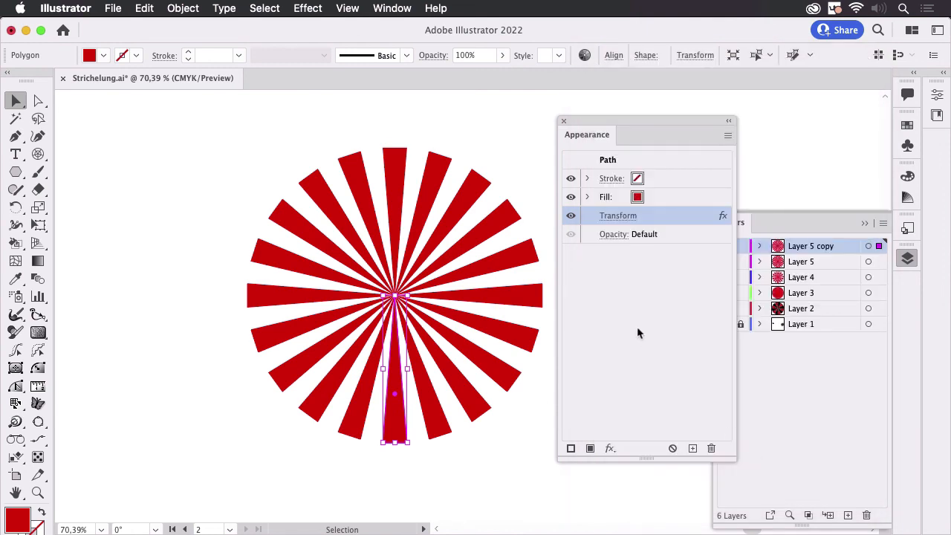